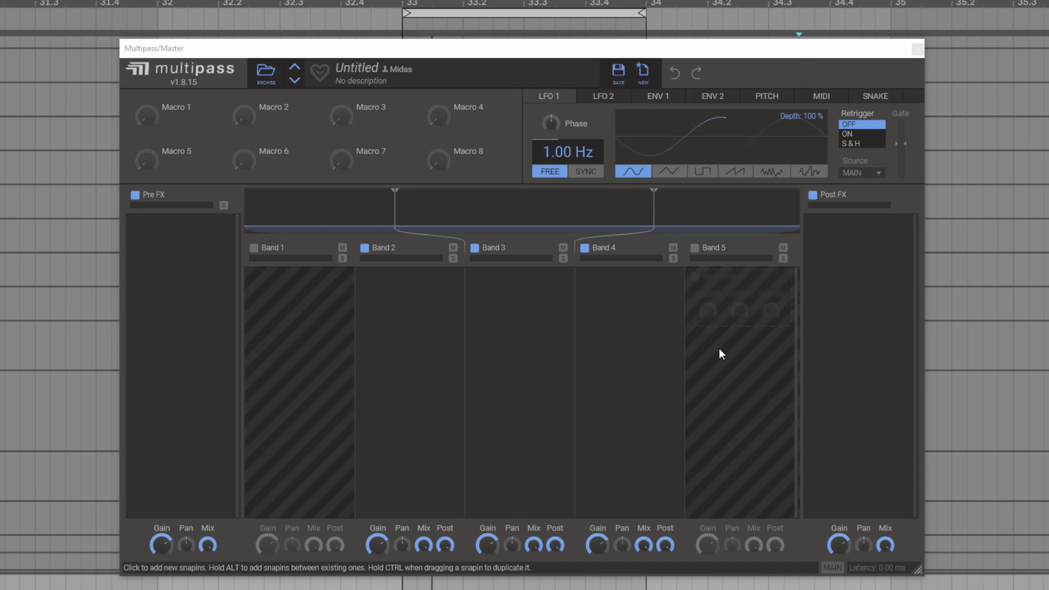
Pick Chorus from Band 3's effect list in the Multipass plugin
{"action": "left_click", "coordinate": [549, 303]}
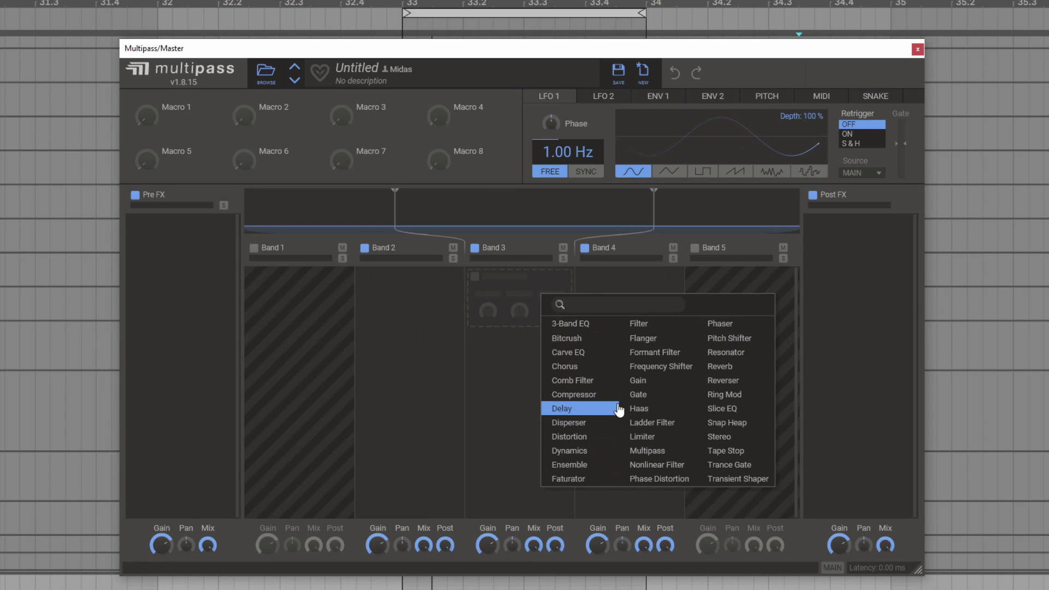
{"action": "left_click", "coordinate": [588, 372]}
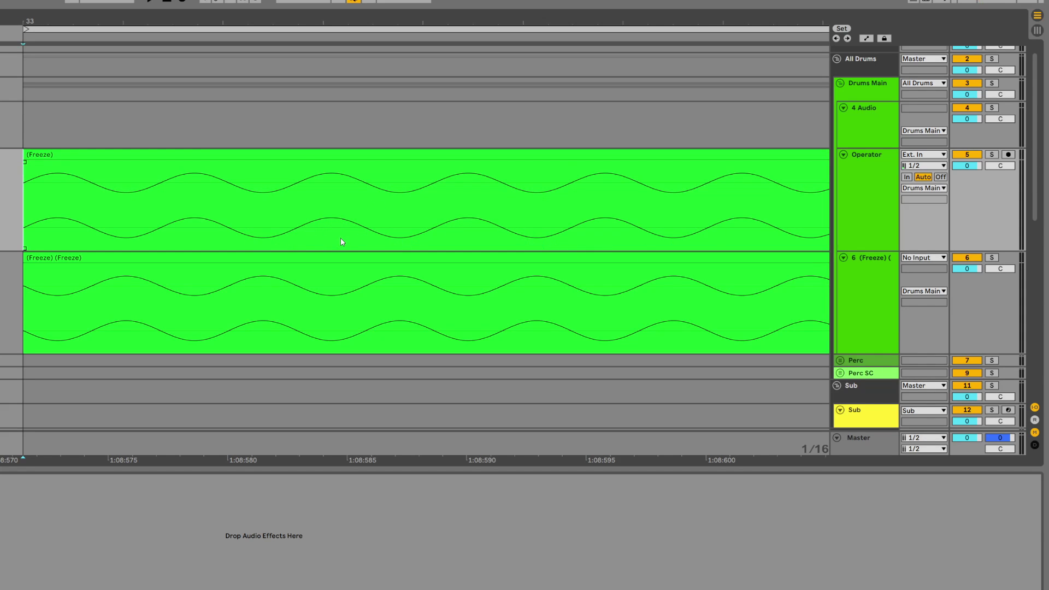
Zoom the arrangement and play the two frozen sine-wave clips
{"action": "scroll", "coordinate": [342, 242], "scroll_direction": "down", "scroll_amount": 5}
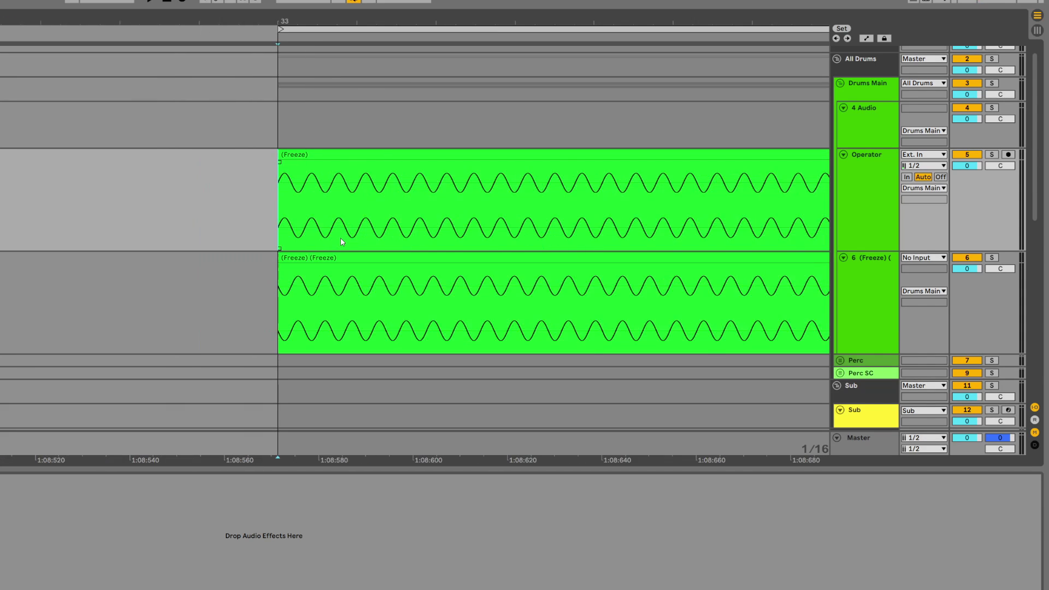
{"action": "key", "text": "space"}
{"action": "scroll", "coordinate": [382, 237], "scroll_direction": "right", "scroll_amount": 5}
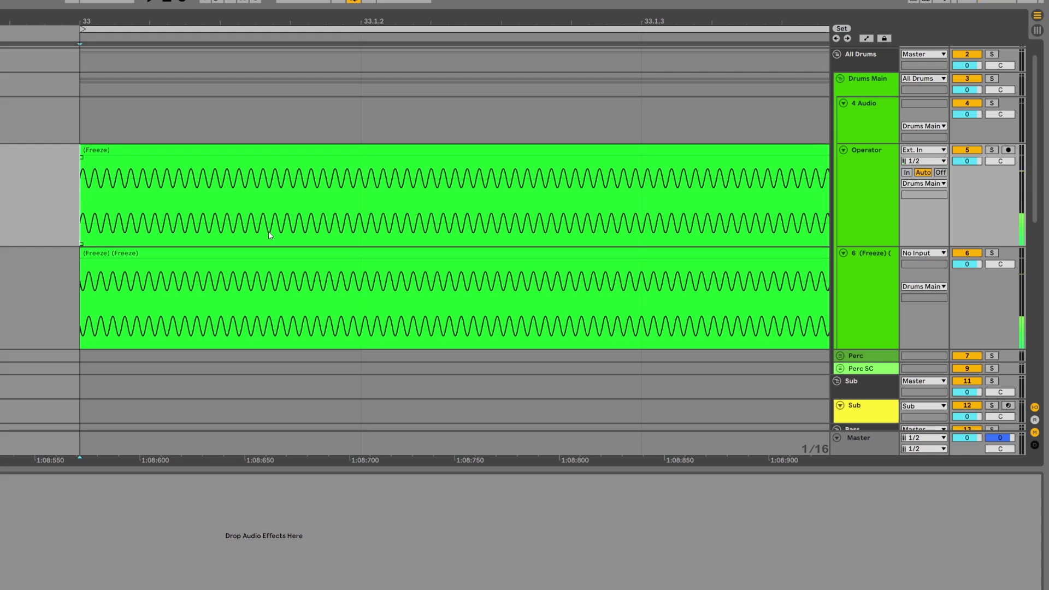
{"action": "scroll", "coordinate": [306, 238], "scroll_direction": "up", "scroll_amount": 5}
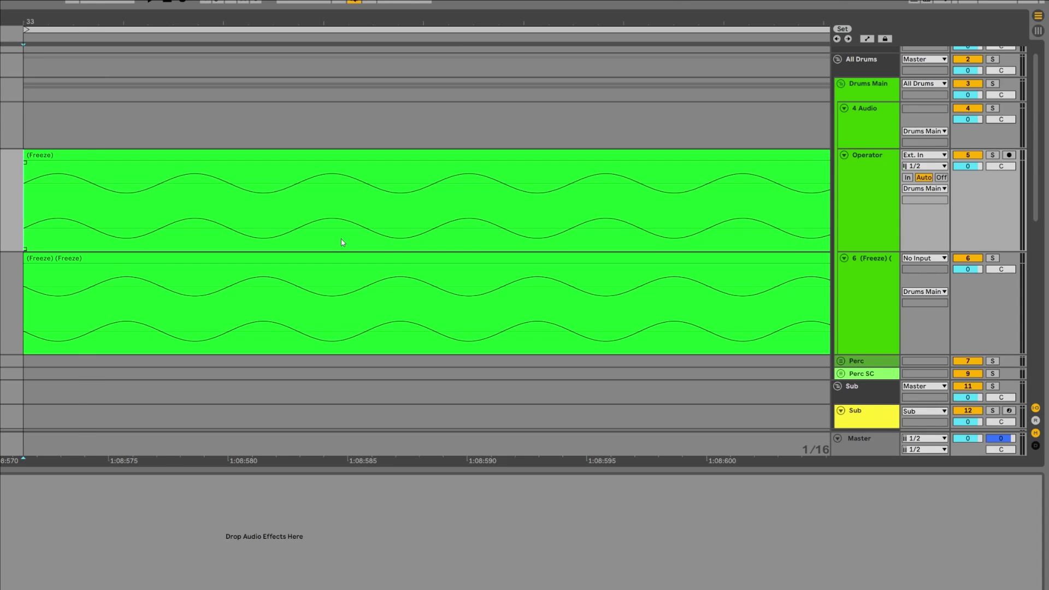
{"action": "scroll", "coordinate": [306, 238], "scroll_direction": "down", "scroll_amount": 5}
Ctrl-drag the Operator clip onto the track below to compare waveforms
{"action": "left_click", "coordinate": [244, 151]}
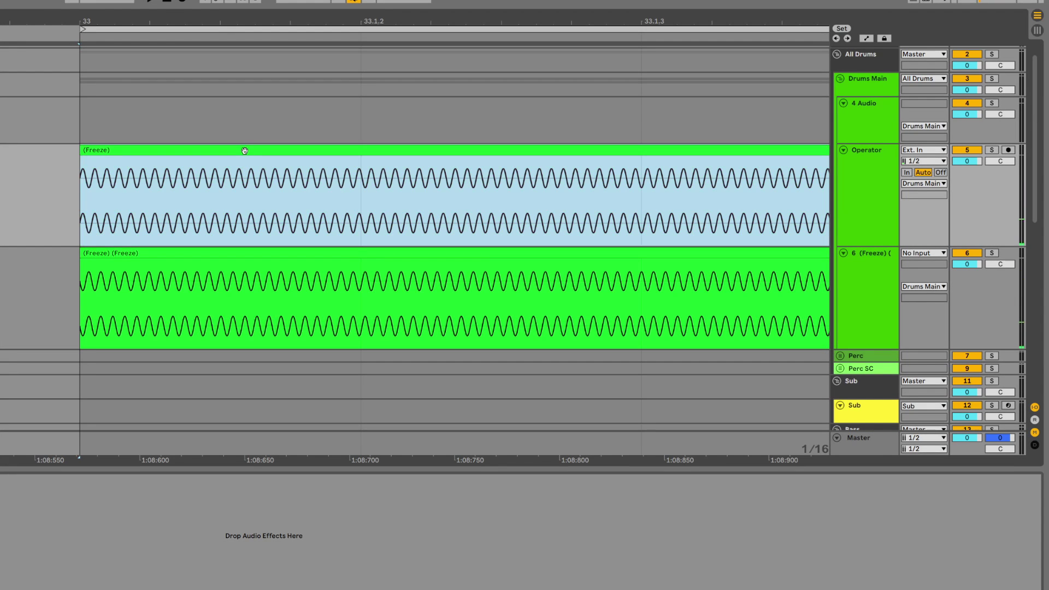
{"action": "left_click_drag", "start_coordinate": [257, 176], "coordinate": [260, 264]}
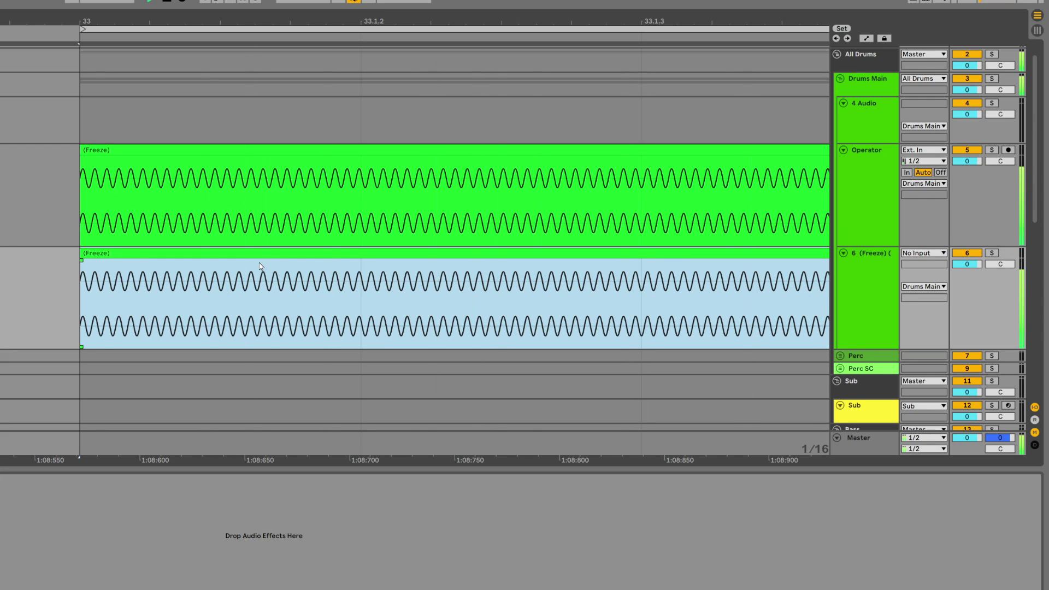
{"action": "left_click", "coordinate": [195, 201]}
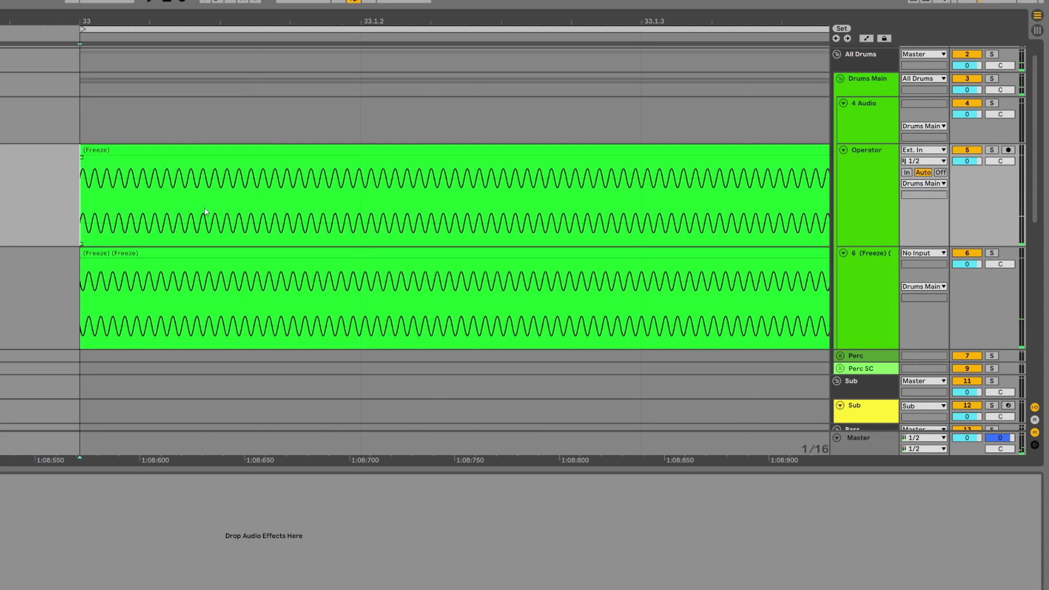
Set Pro-Q 3's low cut near 25 Hz with a -11.42 dB bell at 353 Hz, then select the rack's other chain
{"action": "scroll", "coordinate": [214, 207], "scroll_direction": "up", "scroll_amount": 5}
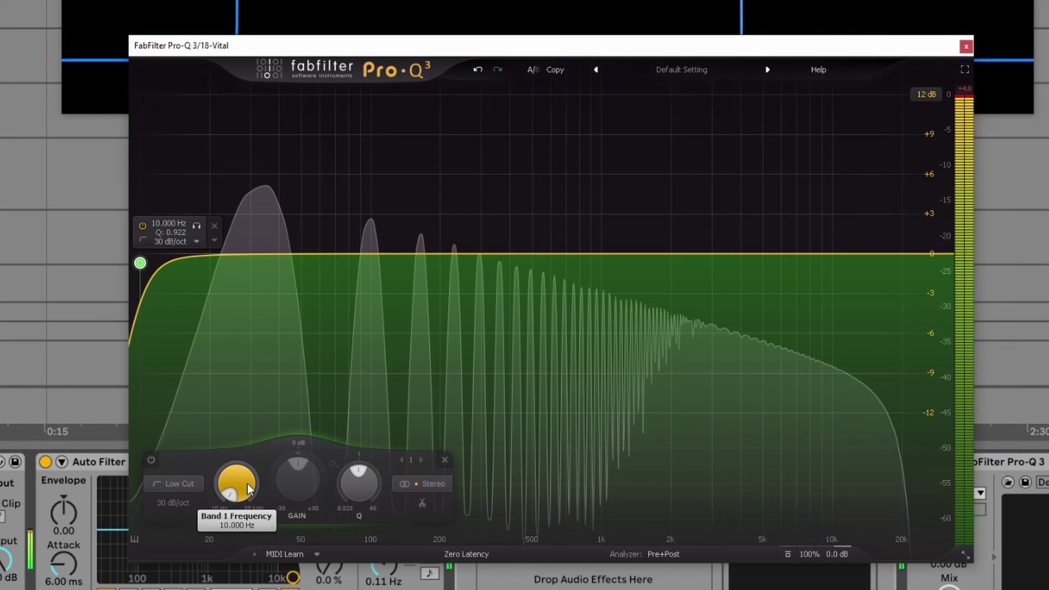
{"action": "left_click_drag", "start_coordinate": [247, 483], "coordinate": [287, 444]}
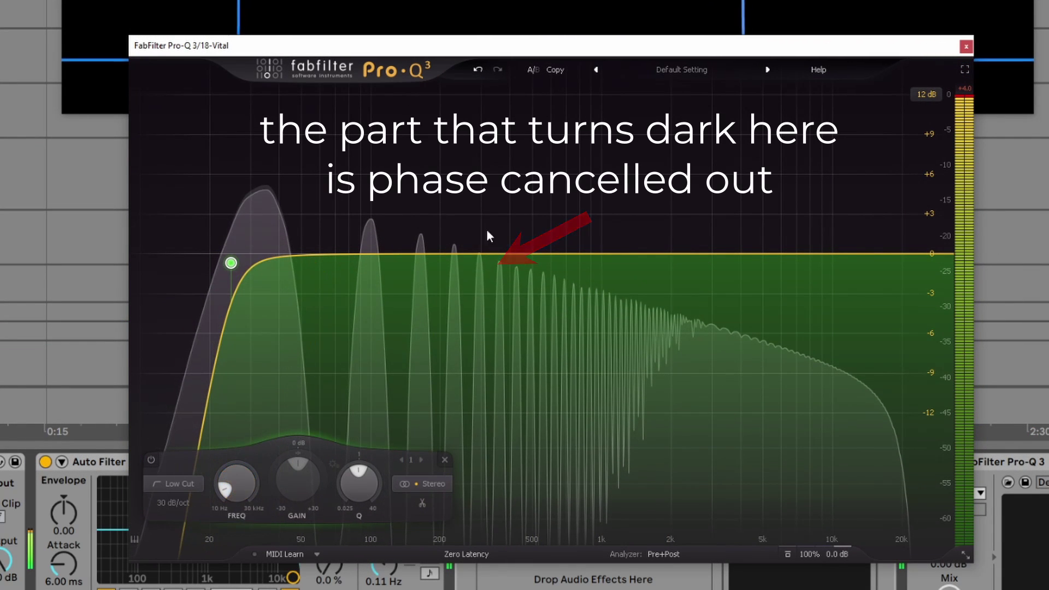
{"action": "left_click_drag", "start_coordinate": [506, 254], "coordinate": [629, 359]}
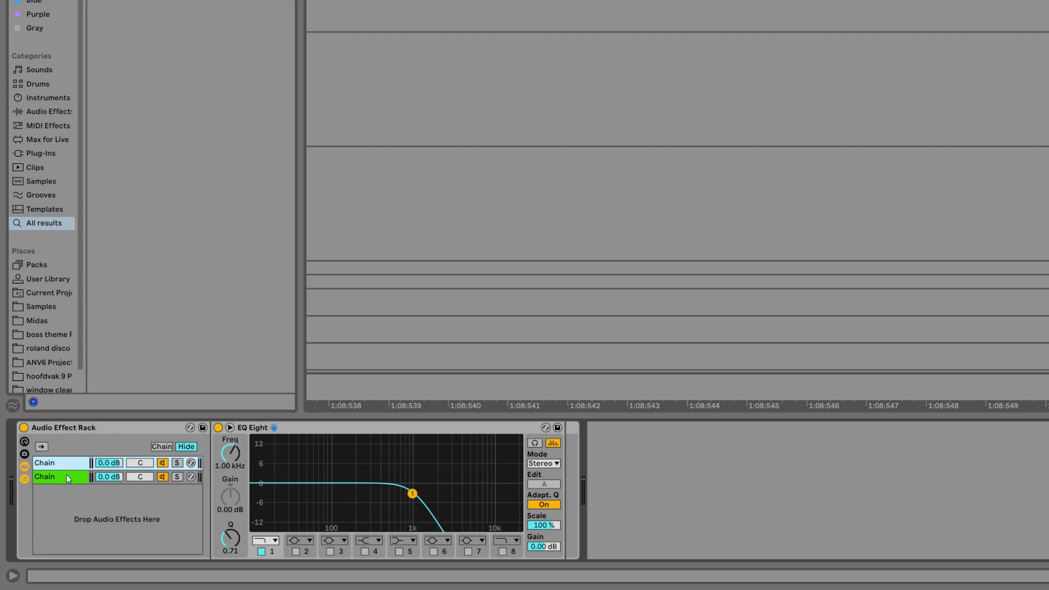
{"action": "key", "text": "Up"}
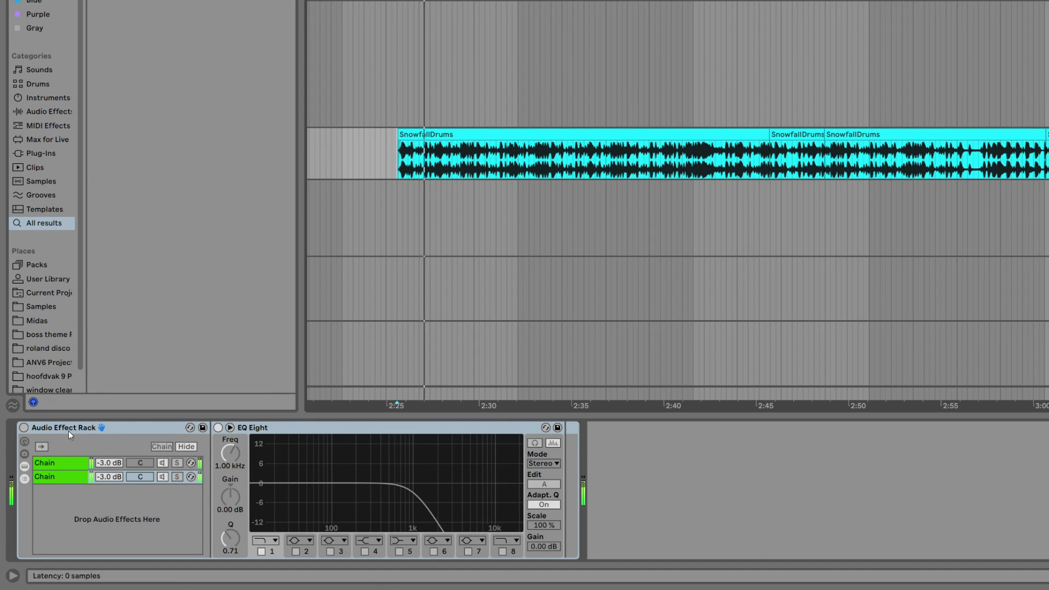
Enable the split-band rack, add Pro-Q 3 after EQ Eight, and toggle the rack to compare
{"action": "left_click", "coordinate": [24, 428]}
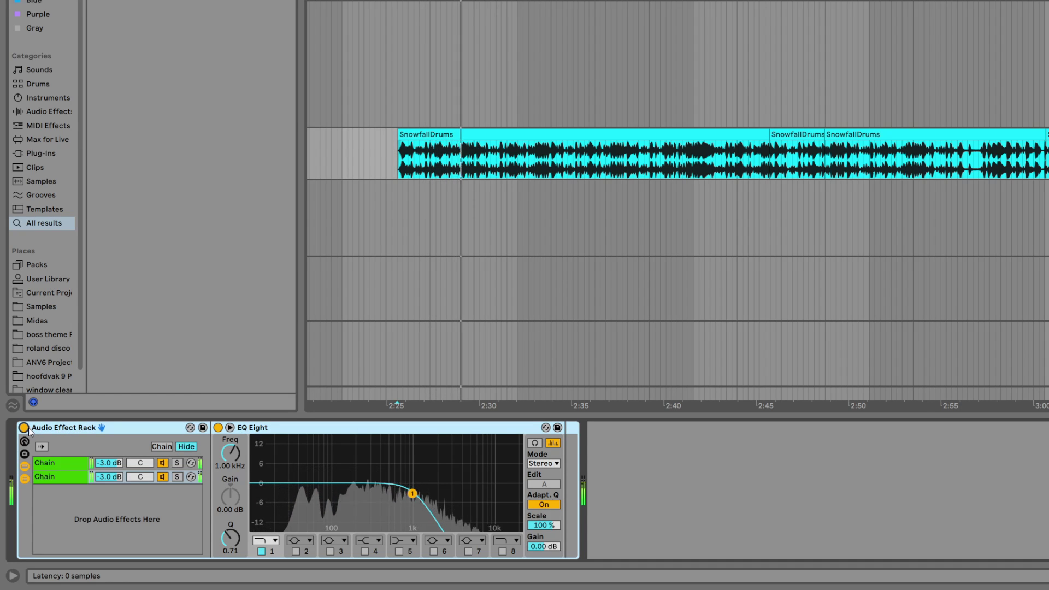
{"action": "left_click", "coordinate": [706, 467]}
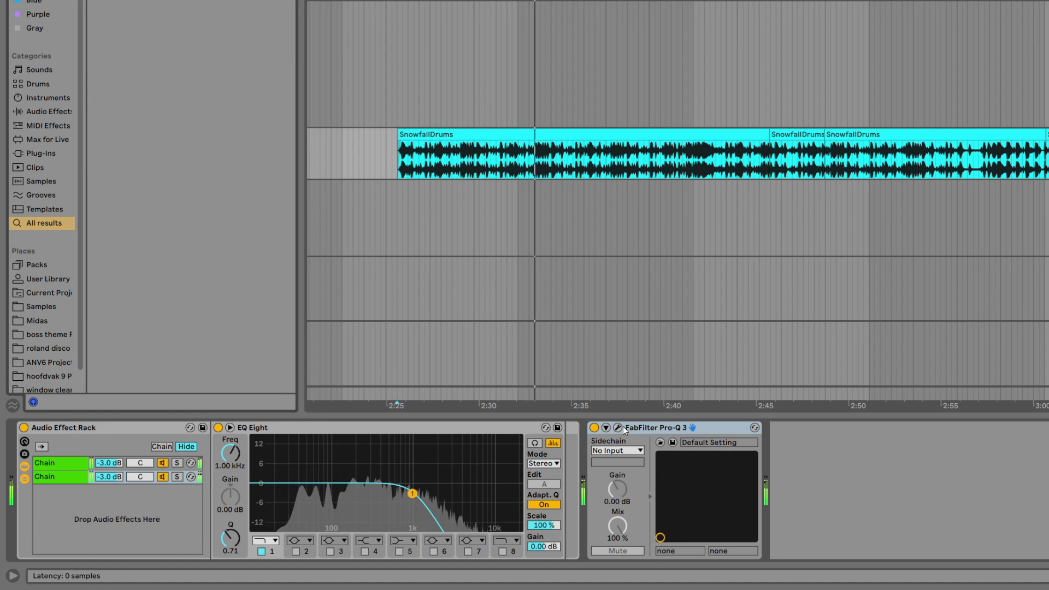
{"action": "left_click", "coordinate": [617, 428]}
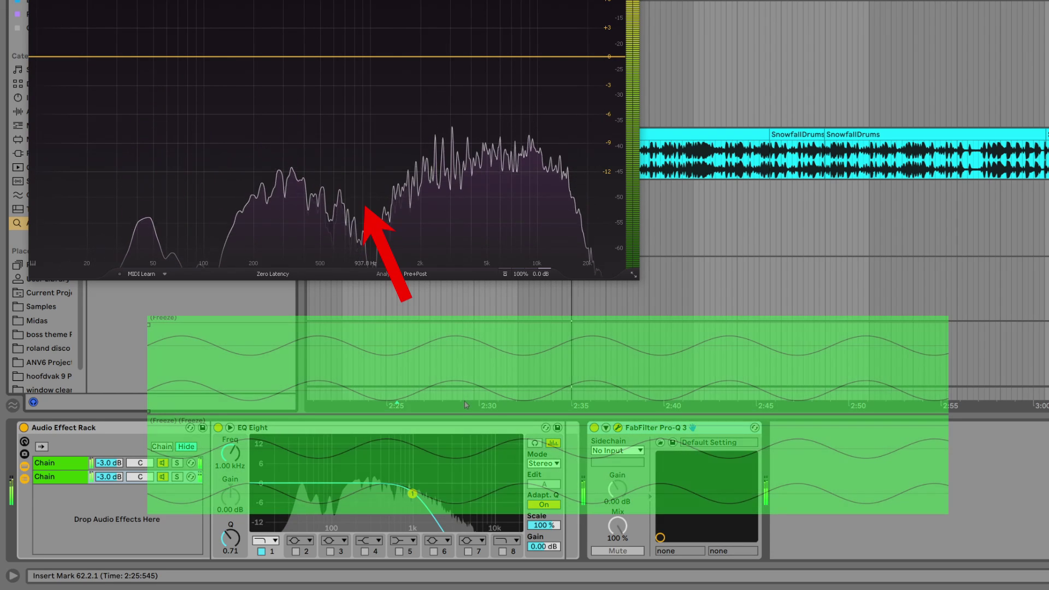
{"action": "mouse_move", "coordinate": [367, 215]}
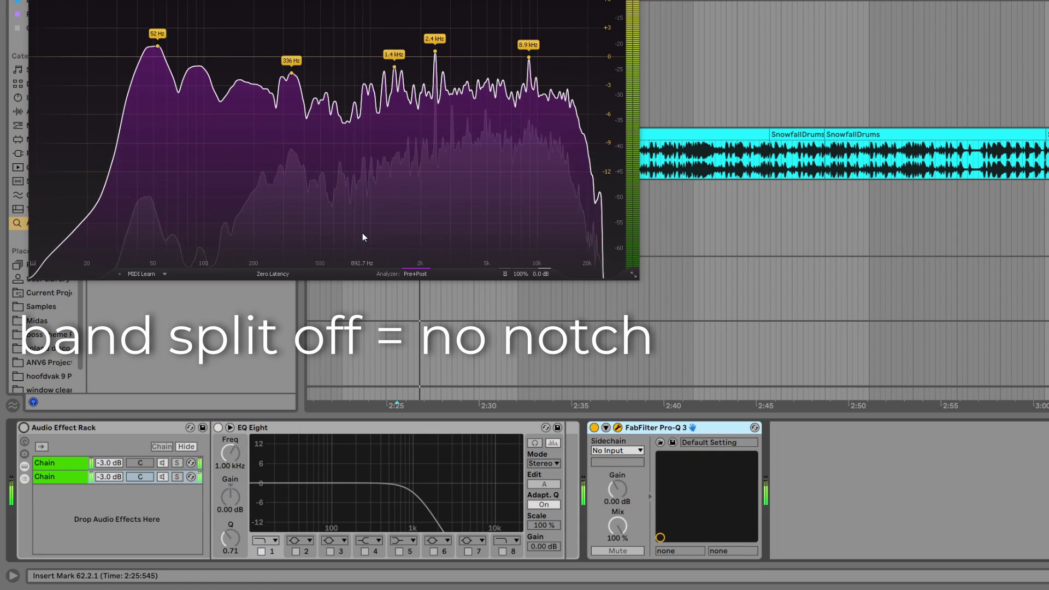
{"action": "left_click", "coordinate": [24, 429]}
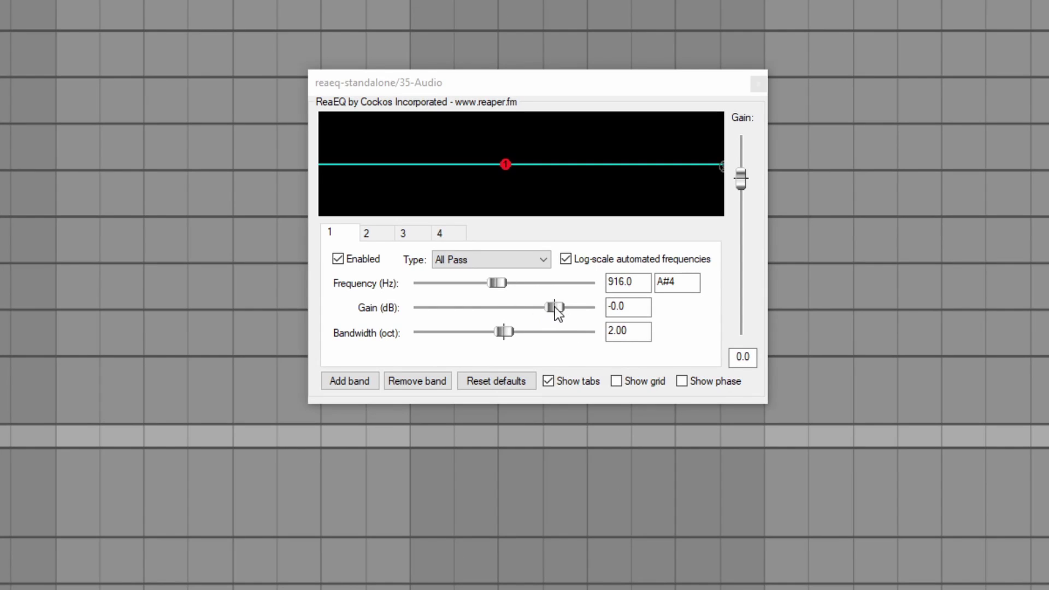
In ReaEQ, keep the all-pass gain at 0.0 and move its frequency to 1250.1 Hz
{"action": "left_click_drag", "start_coordinate": [555, 307], "coordinate": [562, 310]}
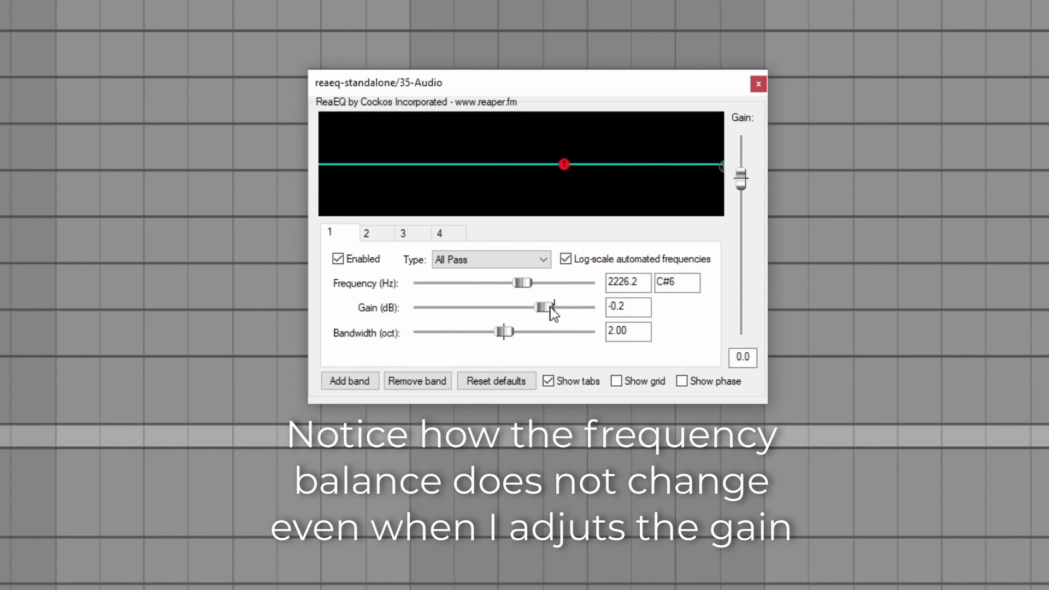
{"action": "left_click_drag", "start_coordinate": [553, 307], "coordinate": [506, 284]}
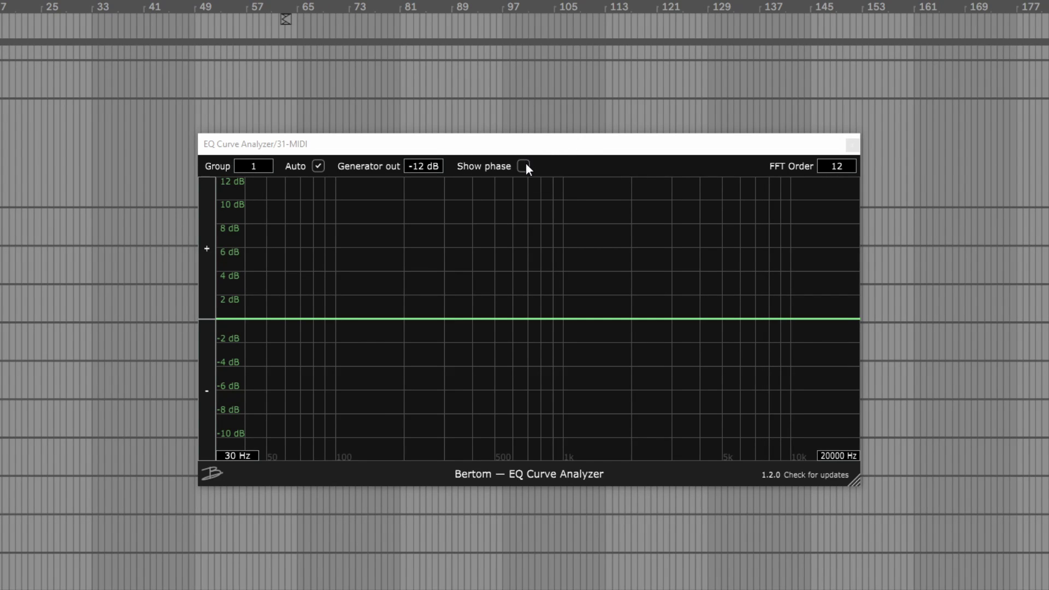
Show the phase curve, add a -7.70 dB bell near 145 Hz, then boost Pro-MB Bands 2, 3 and 1
{"action": "left_click", "coordinate": [523, 166]}
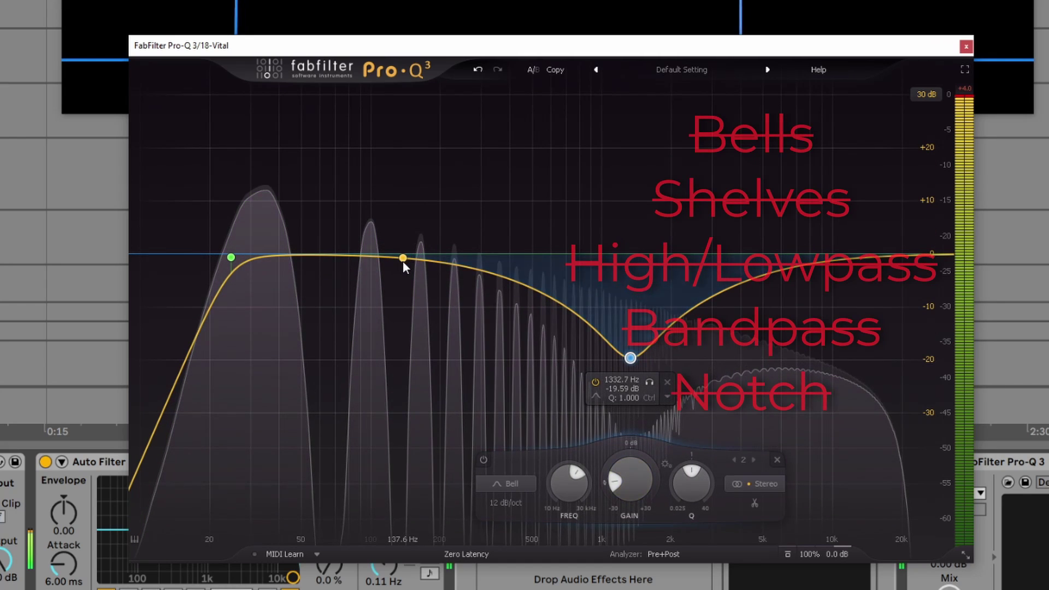
{"action": "left_click_drag", "start_coordinate": [402, 257], "coordinate": [455, 244]}
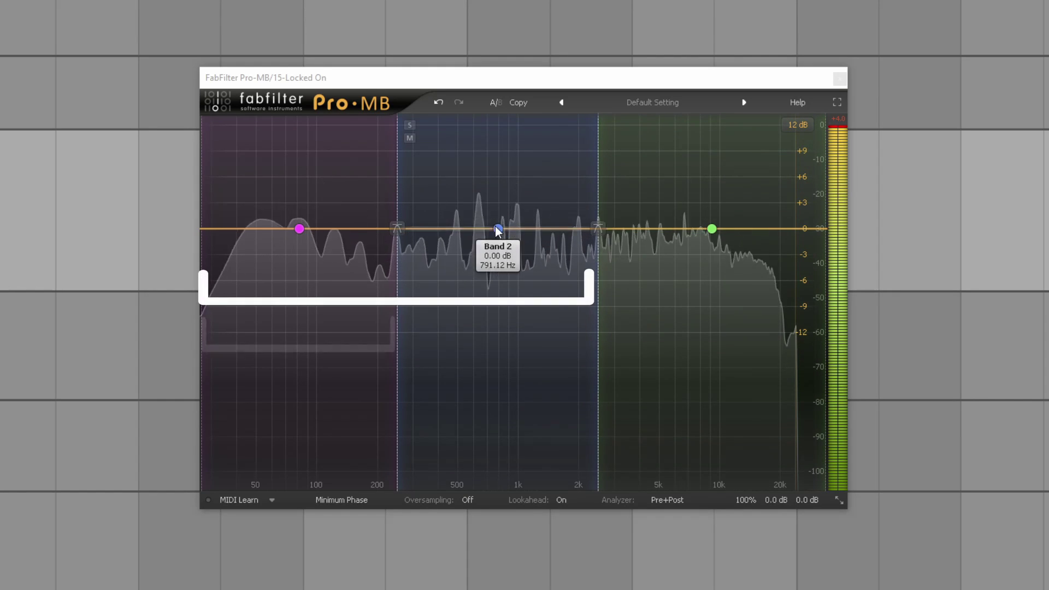
{"action": "left_click_drag", "start_coordinate": [498, 229], "coordinate": [498, 207]}
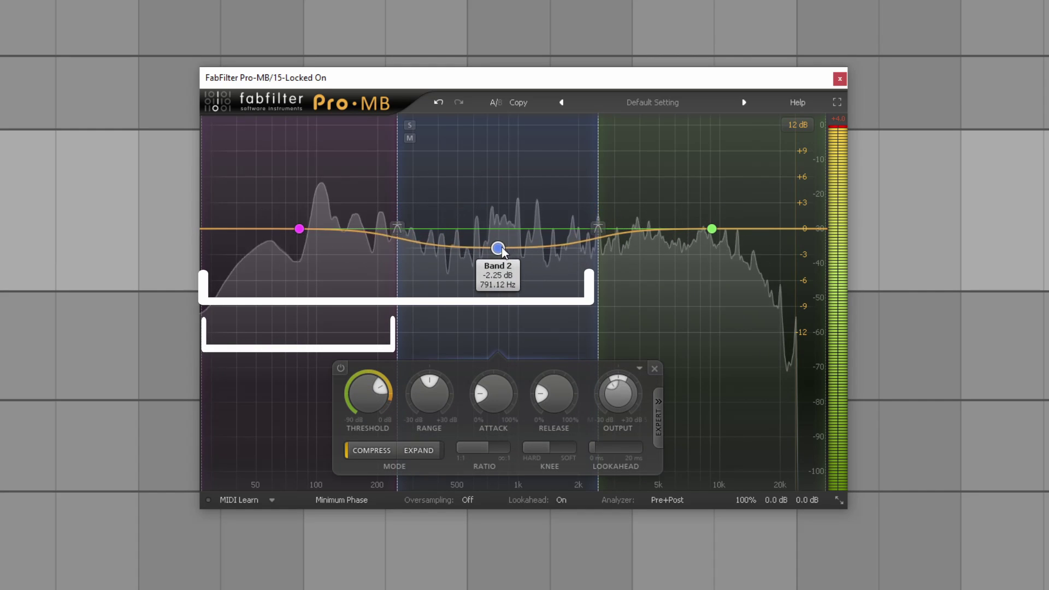
{"action": "mouse_move", "coordinate": [711, 228]}
{"action": "left_mouse_down"}
{"action": "mouse_move", "coordinate": [711, 195]}
{"action": "mouse_move", "coordinate": [711, 228]}
{"action": "left_mouse_up"}
{"action": "left_click_drag", "start_coordinate": [498, 251], "coordinate": [498, 208]}
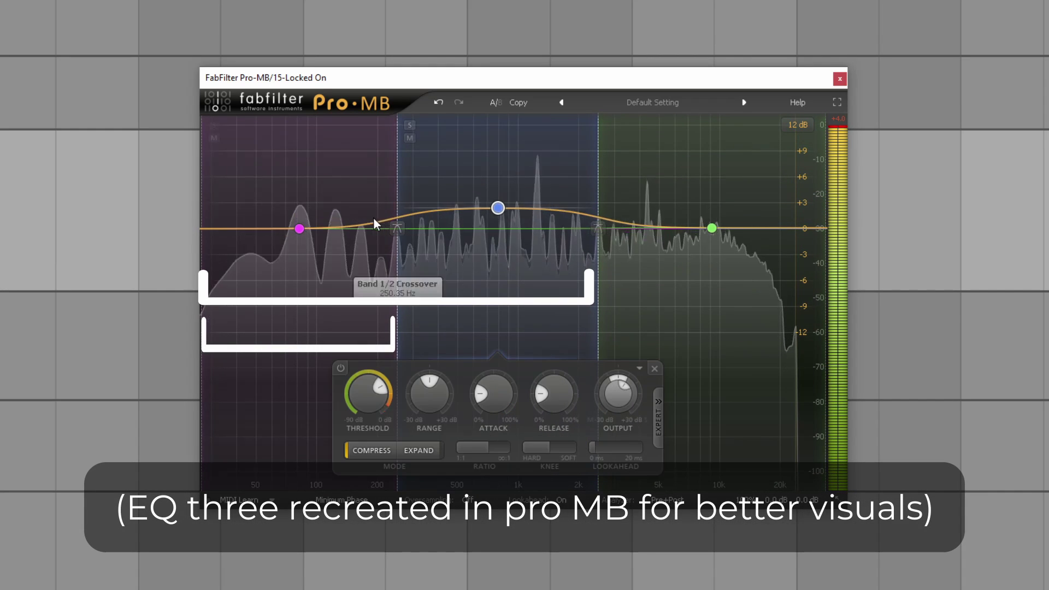
{"action": "left_click_drag", "start_coordinate": [299, 228], "coordinate": [299, 208]}
{"action": "left_click_drag", "start_coordinate": [498, 207], "coordinate": [498, 230]}
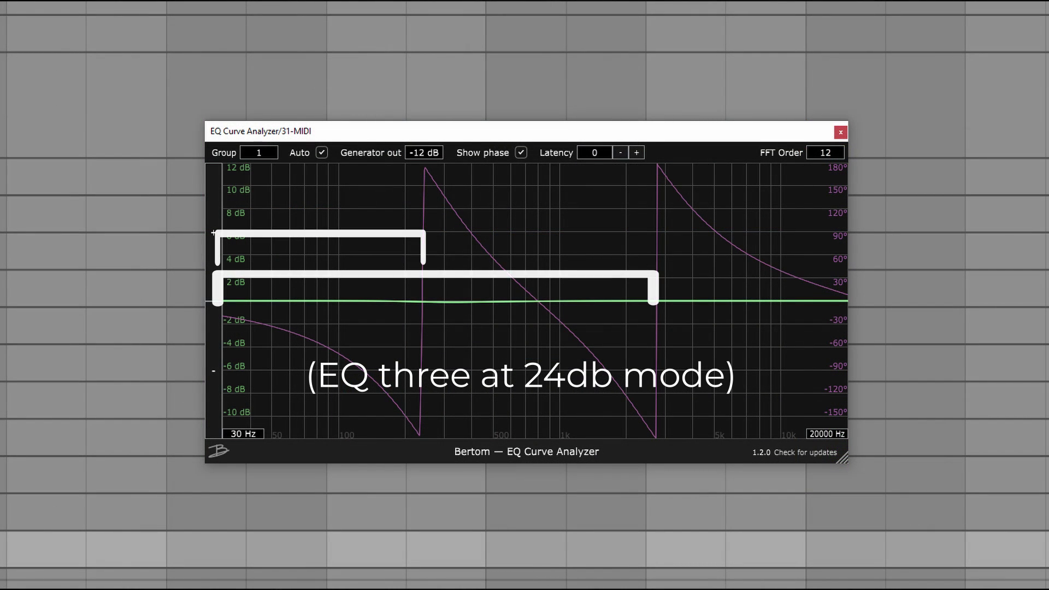
Create rack chains and name them Hi, Mid and Lo
{"action": "right_click", "coordinate": [69, 450]}
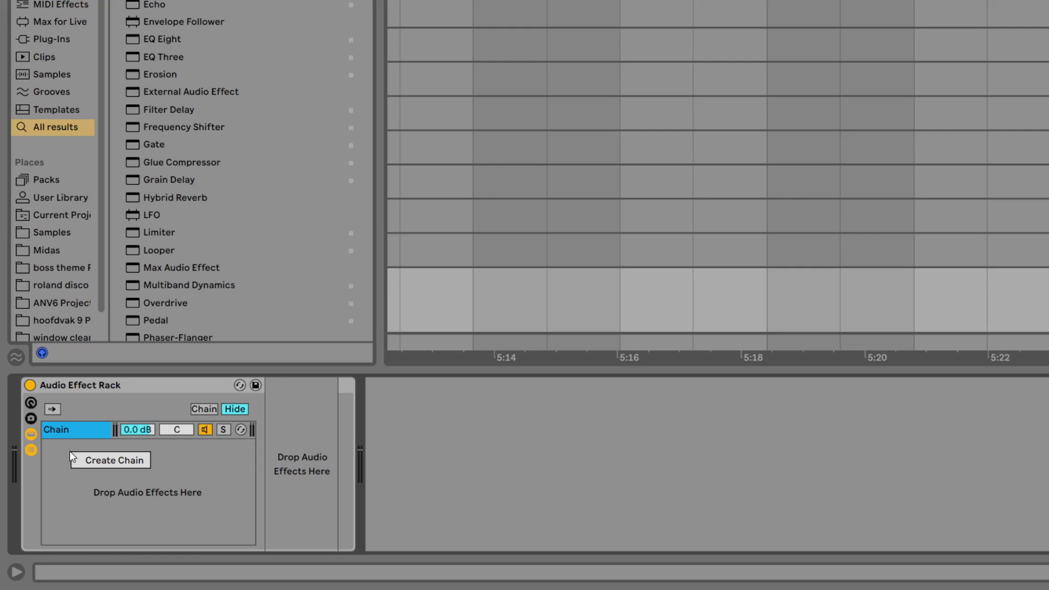
{"action": "left_click", "coordinate": [117, 458]}
{"action": "key", "text": "ctrl+r"}
{"action": "type", "text": "Hi"}
{"action": "key", "text": "Tab"}
{"action": "type", "text": "Mid"}
{"action": "key", "text": "Tab"}
{"action": "type", "text": "Lo"}
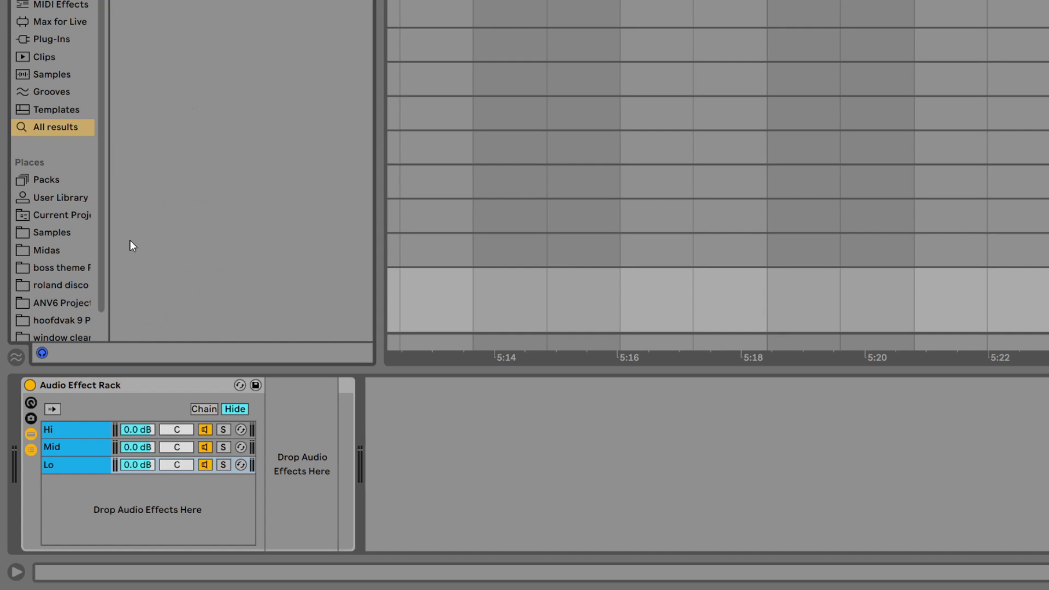
Load EQ Three into the chains and set each to pass its own band
{"action": "left_click_drag", "start_coordinate": [130, 240], "coordinate": [329, 463]}
{"action": "left_click", "coordinate": [77, 447]}
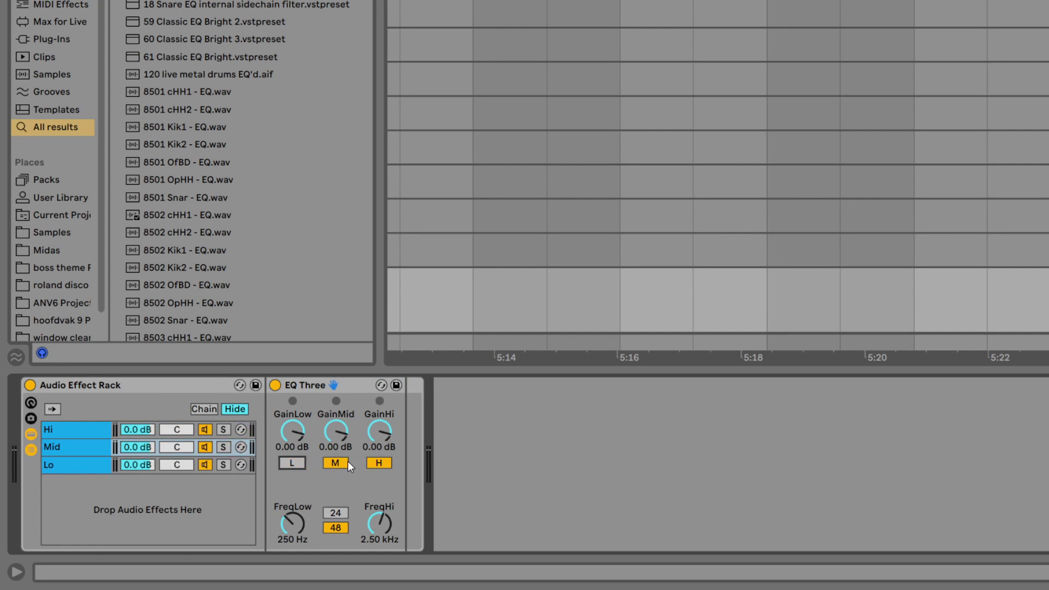
{"action": "left_click", "coordinate": [291, 462]}
{"action": "left_click", "coordinate": [73, 465]}
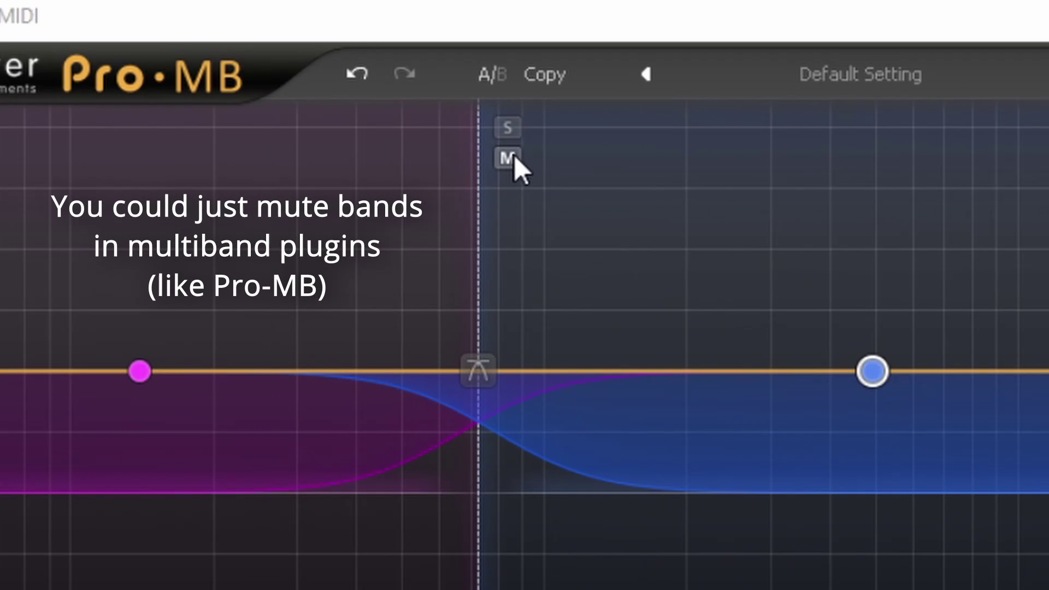
{"action": "left_click", "coordinate": [508, 158]}
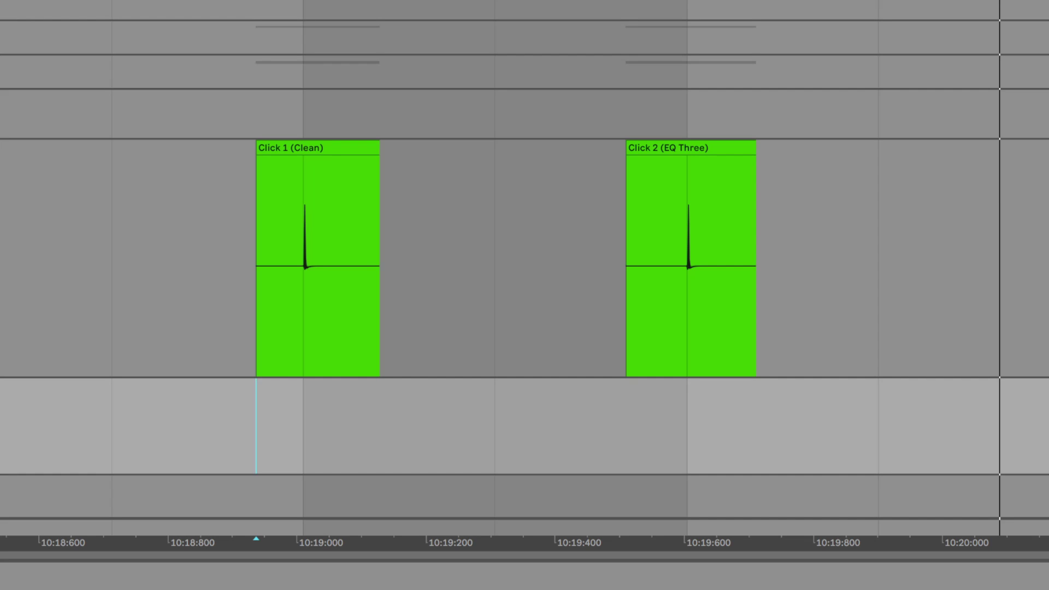
Record Click 1 and Click 2 into a new Audio clip and zoom in on the waveforms
{"action": "key", "text": "F9"}
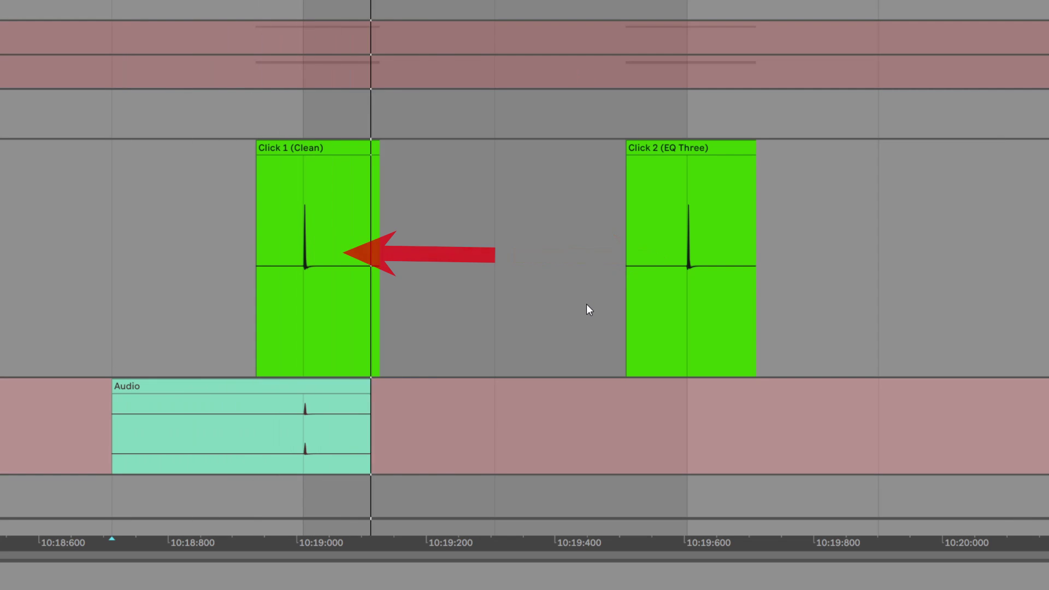
{"action": "key", "text": "space"}
{"action": "scroll", "coordinate": [689, 416], "scroll_direction": "up", "scroll_amount": 10}
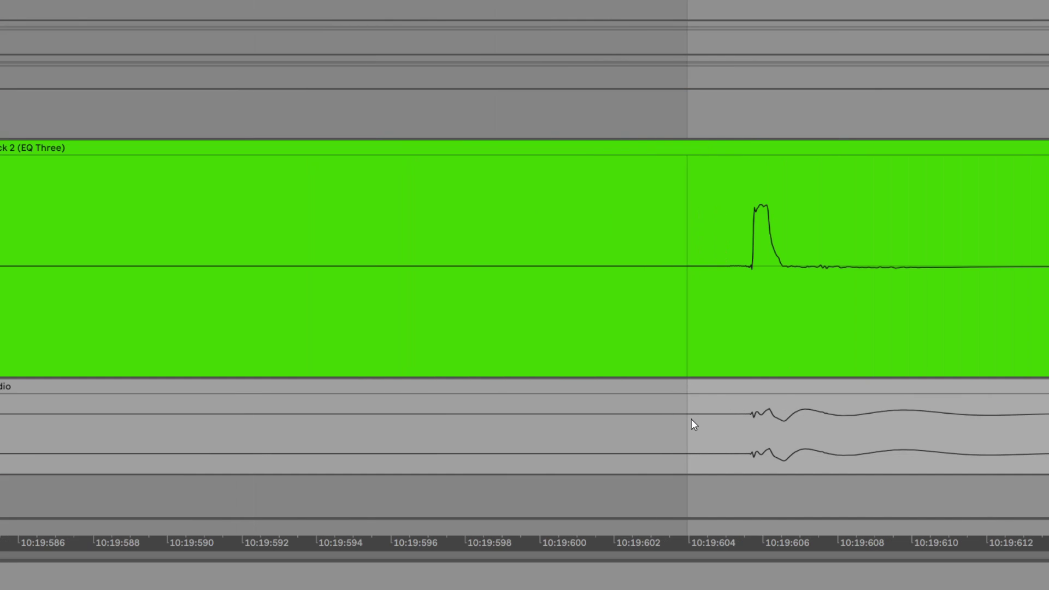
{"action": "scroll", "coordinate": [200, 411], "scroll_direction": "down", "scroll_amount": 5}
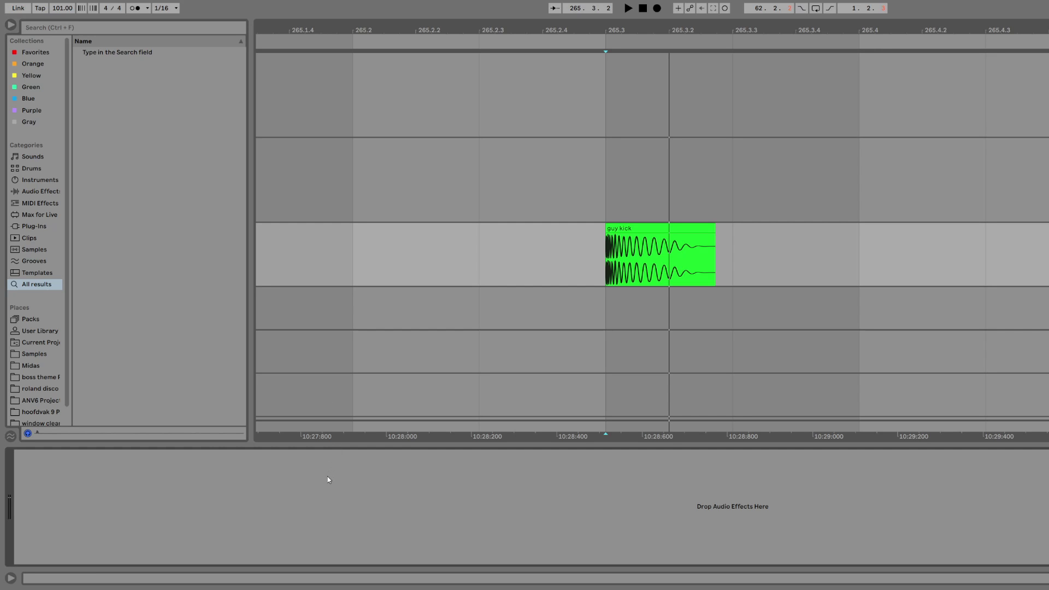
Search the browser for 'eq three' and load EQ Three onto the guy kick track
{"action": "key", "text": "ctrl+f"}
{"action": "type", "text": "eq three"}
{"action": "key", "text": "Down"}
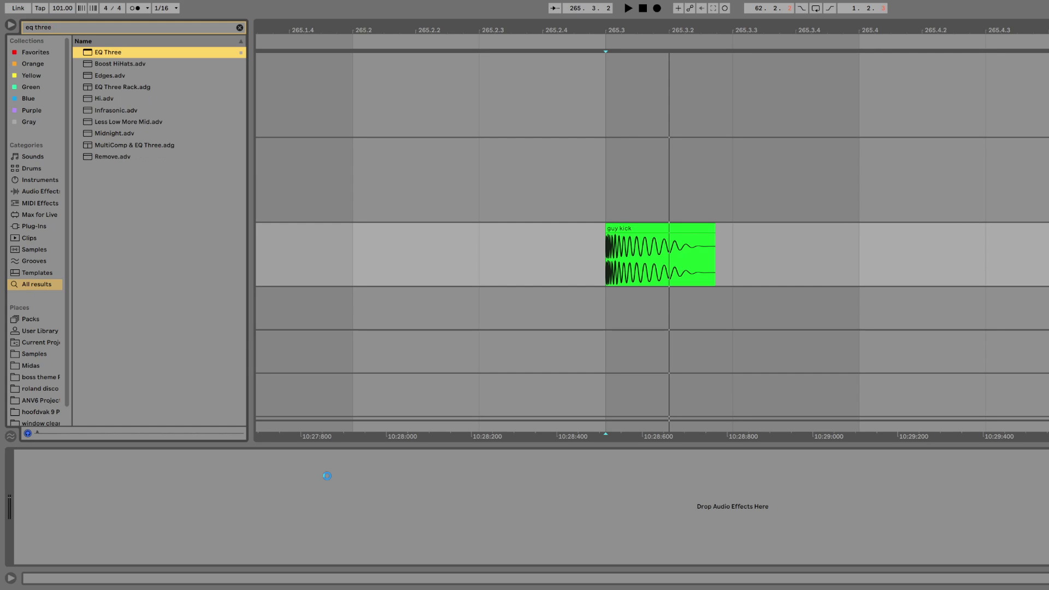
{"action": "key", "text": "Return"}
Duplicate the EQ Three devices repeatedly with Ctrl+D and play the kick
{"action": "key", "text": "ctrl+d"}
{"action": "key", "text": "ctrl+d"}
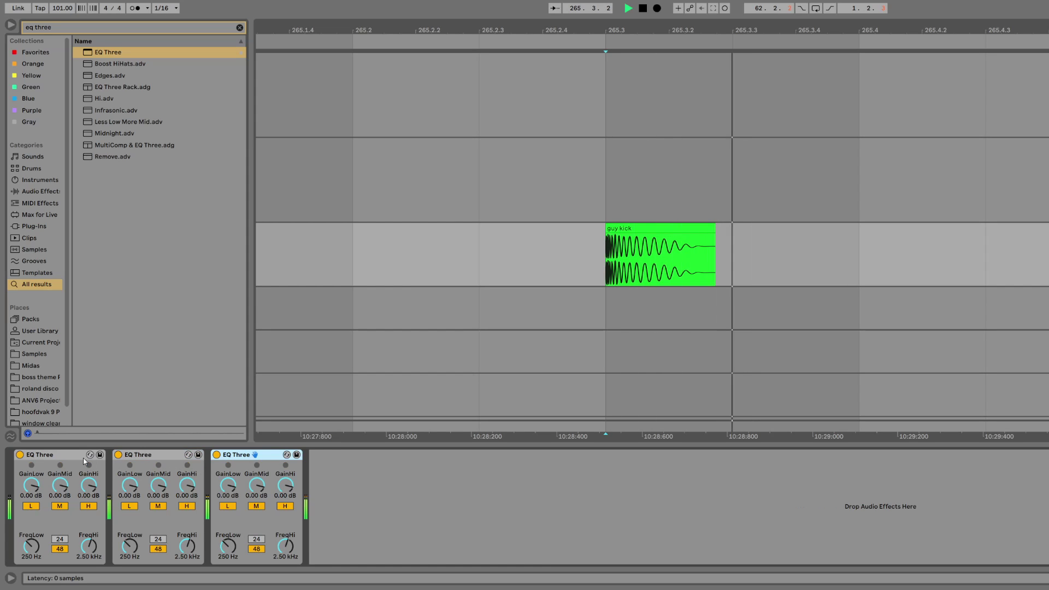
{"action": "key", "text": "ctrl+d"}
{"action": "key", "text": "space"}
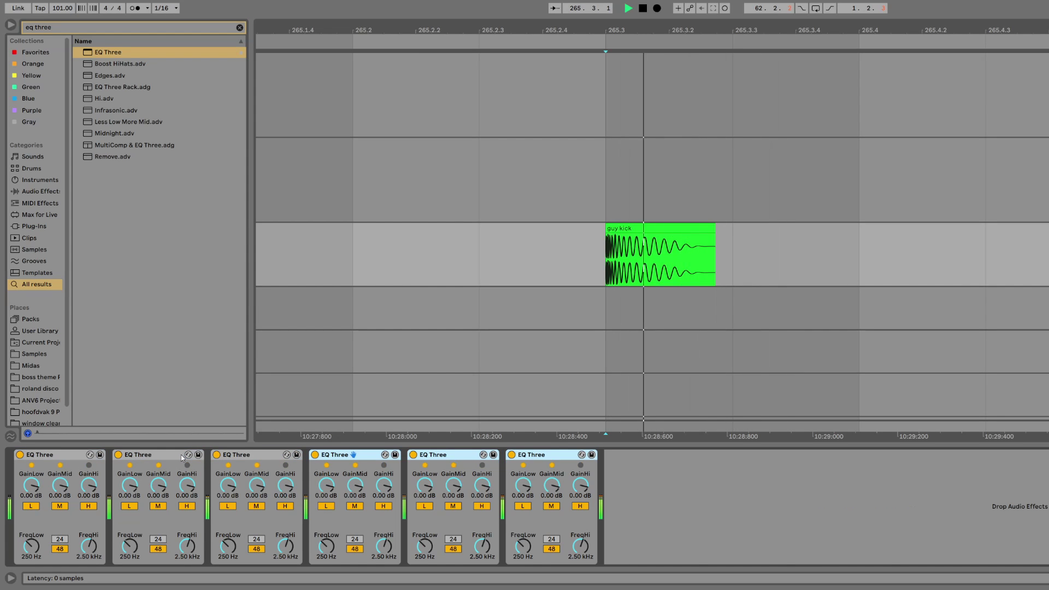
{"action": "key", "text": "ctrl+d"}
{"action": "key", "text": "ctrl+d"}
{"action": "key", "text": "space"}
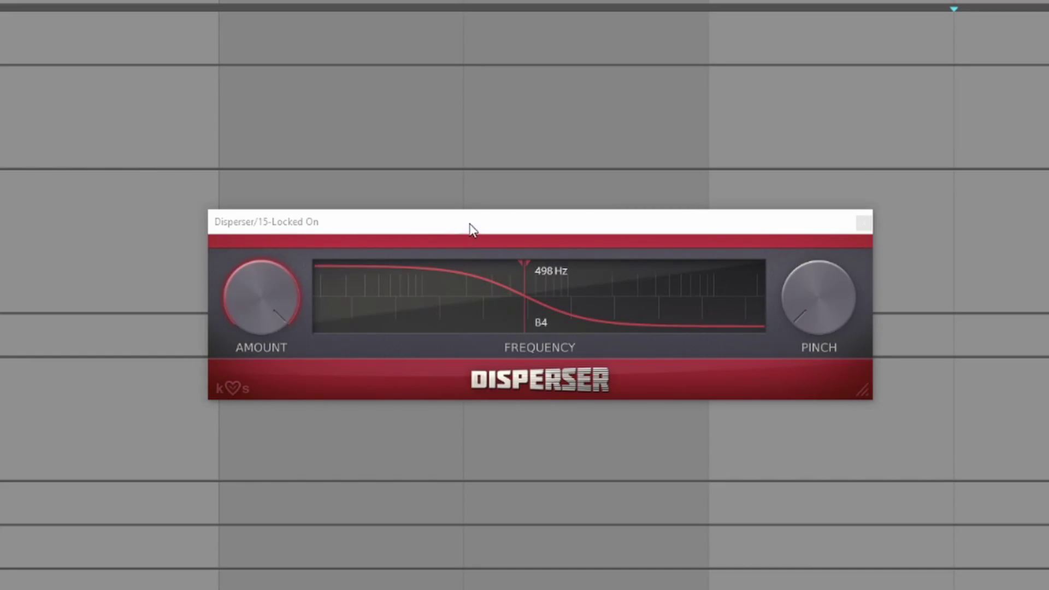
Move the Disperser window slightly to the left
{"action": "left_click_drag", "start_coordinate": [473, 229], "coordinate": [460, 228]}
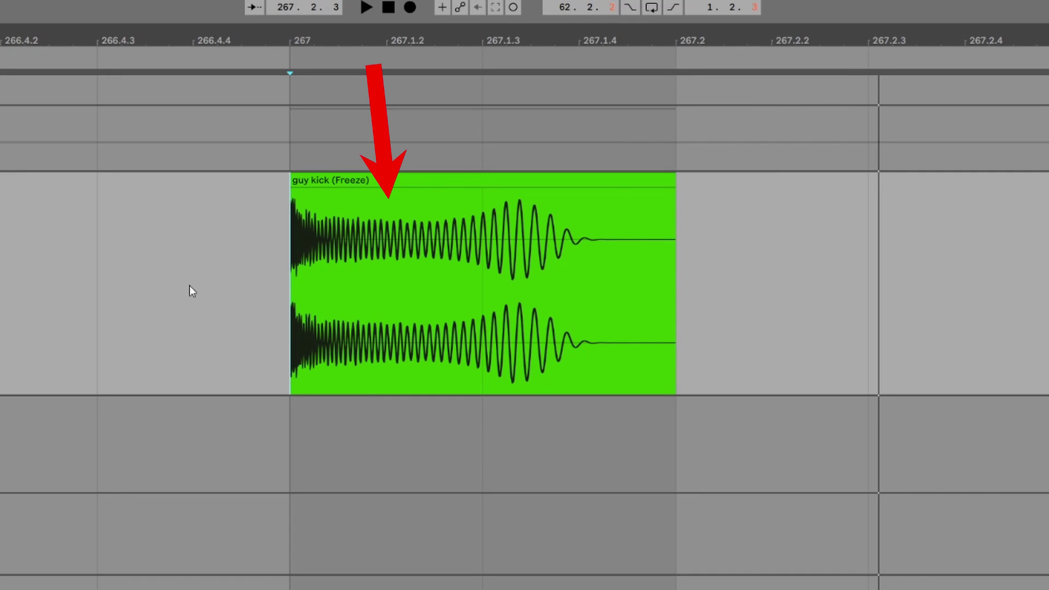
Select the frozen guy kick clip in the arrangement to show its smeared waveform
{"action": "left_click", "coordinate": [181, 285]}
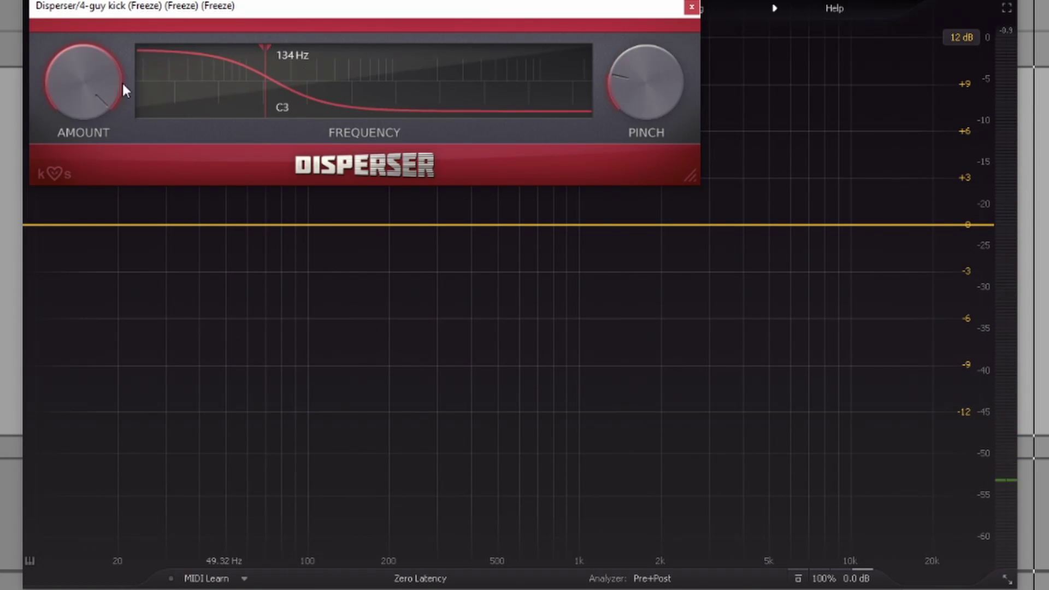
Lower the guy kick's Disperser frequency from 134 Hz to 64.9 Hz
{"action": "left_click_drag", "start_coordinate": [253, 75], "coordinate": [210, 74]}
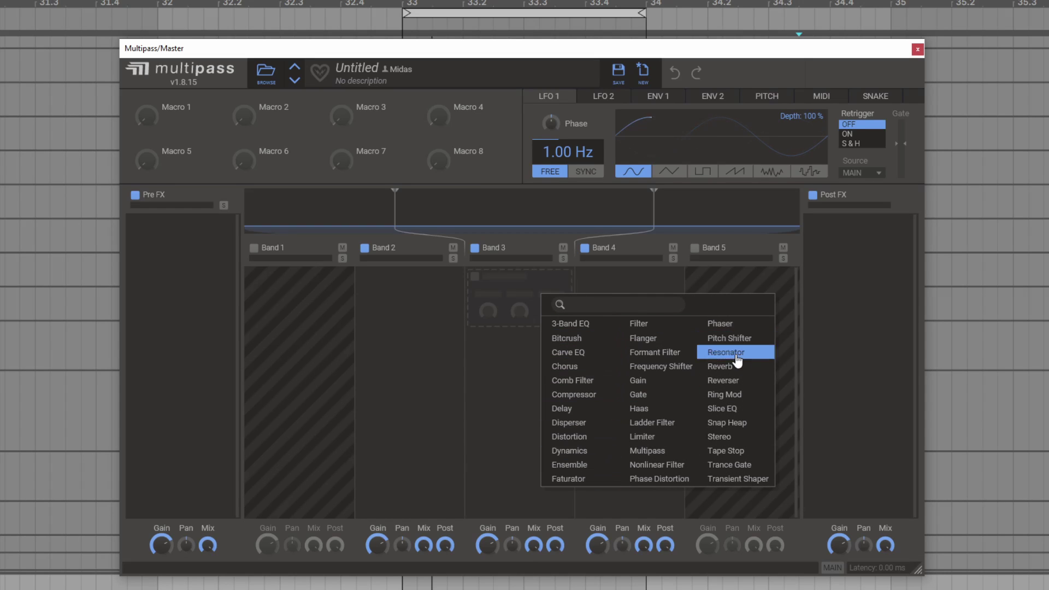
Add a Chorus effect to Band 3 in Multipass
{"action": "left_click", "coordinate": [588, 370]}
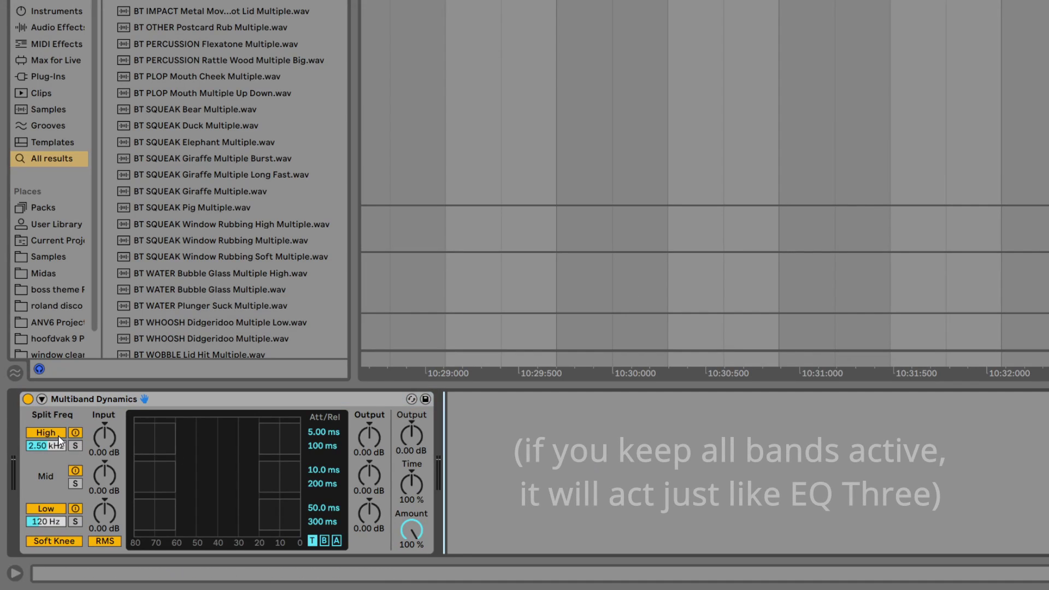
Turn off Multiband Dynamics' high band, then duplicate it and group the copies into an Audio Effect Rack
{"action": "left_click", "coordinate": [59, 437]}
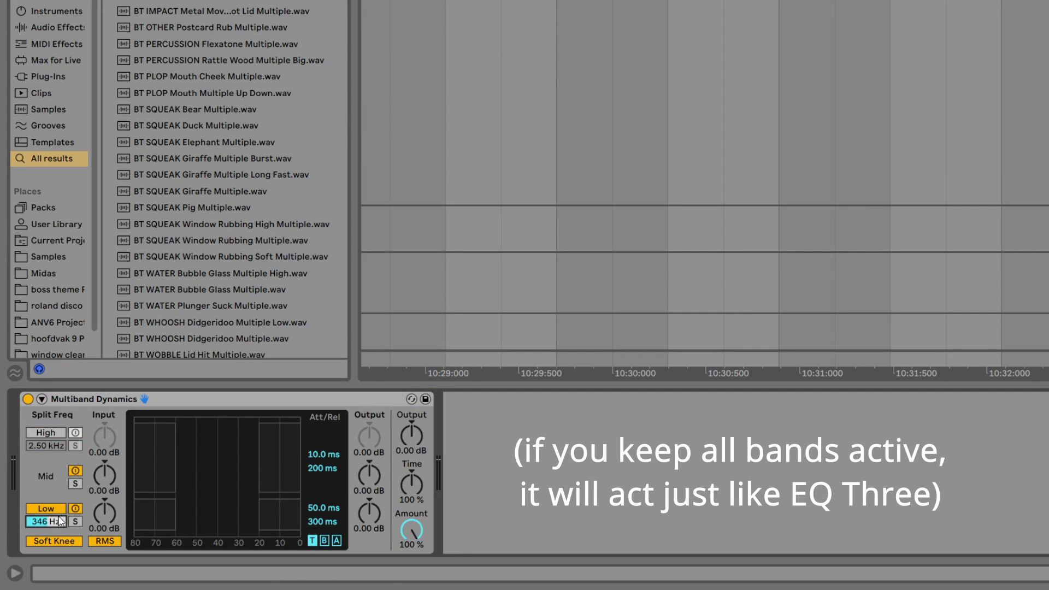
{"action": "left_click", "coordinate": [91, 404]}
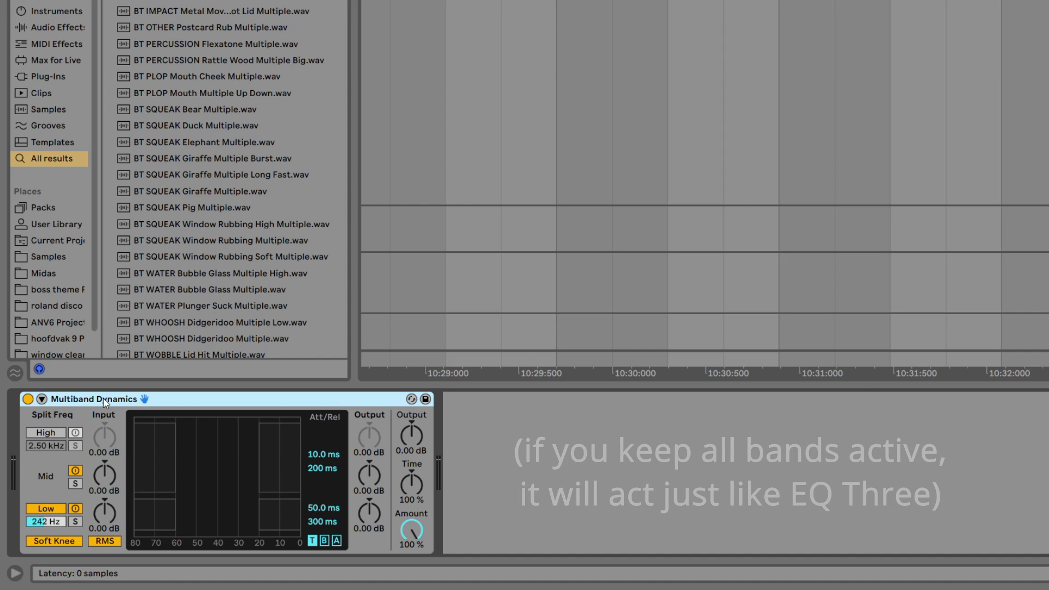
{"action": "key", "text": "ctrl+d"}
{"action": "key", "text": "ctrl+g"}
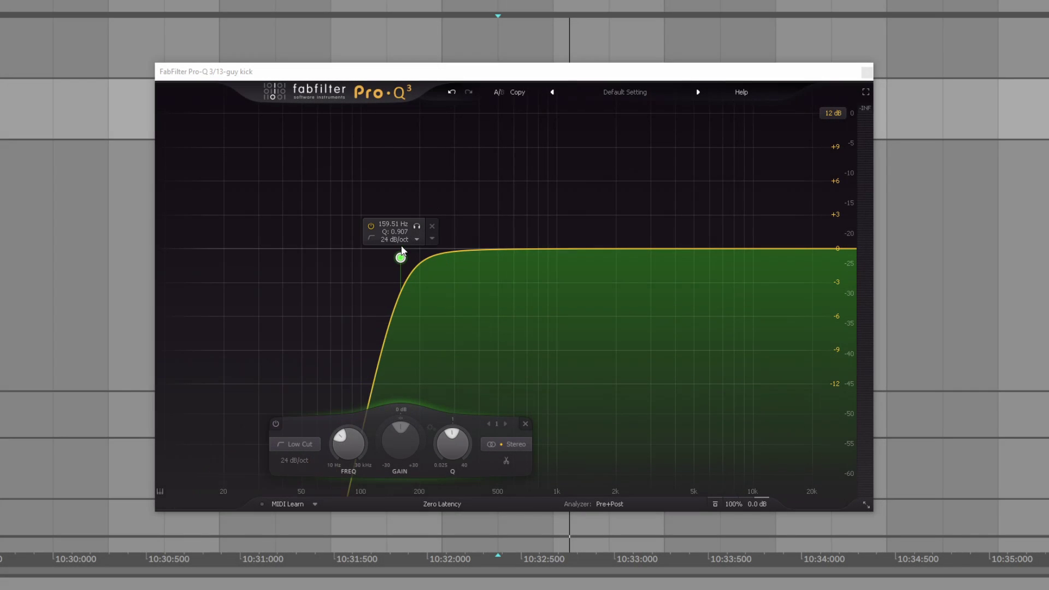
{"action": "scroll", "coordinate": [401, 259], "scroll_direction": "up", "scroll_amount": 1}
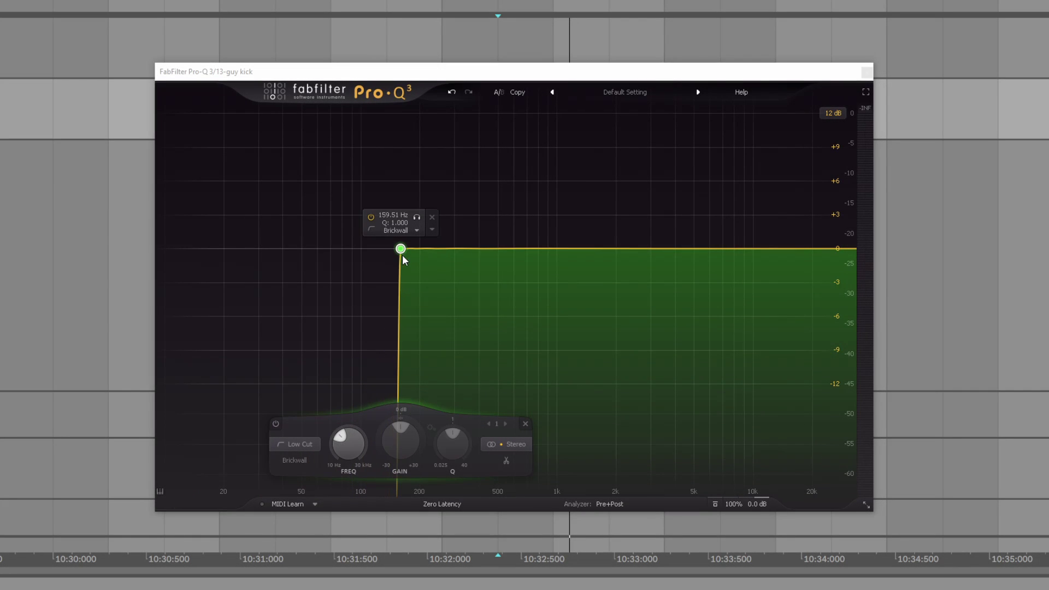
Cycle the kick's Pro-Q low cut slope through 18, 30 and 48 dB/oct, ending at 18 dB/oct
{"action": "scroll", "coordinate": [403, 259], "scroll_direction": "down", "scroll_amount": 1}
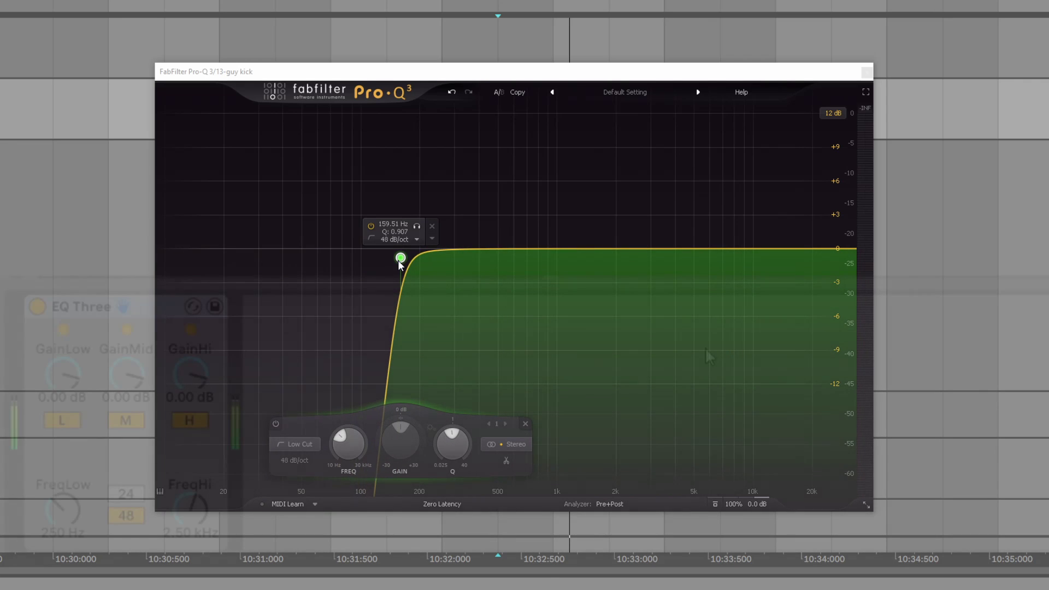
{"action": "scroll", "coordinate": [401, 258], "scroll_direction": "down", "scroll_amount": 3}
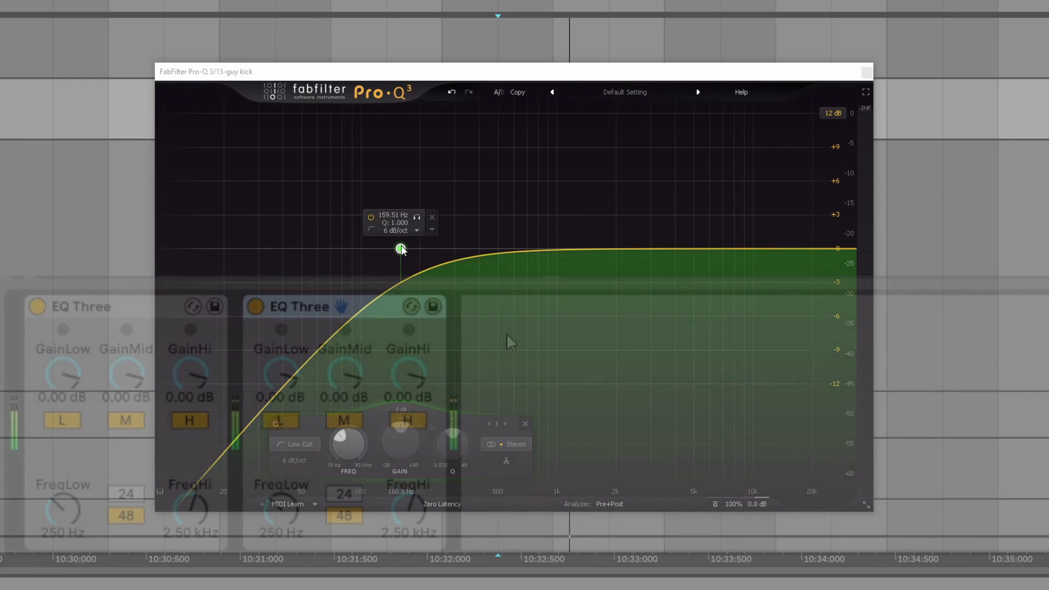
{"action": "scroll", "coordinate": [401, 251], "scroll_direction": "up", "scroll_amount": 2}
{"action": "scroll", "coordinate": [401, 257], "scroll_direction": "up", "scroll_amount": 2}
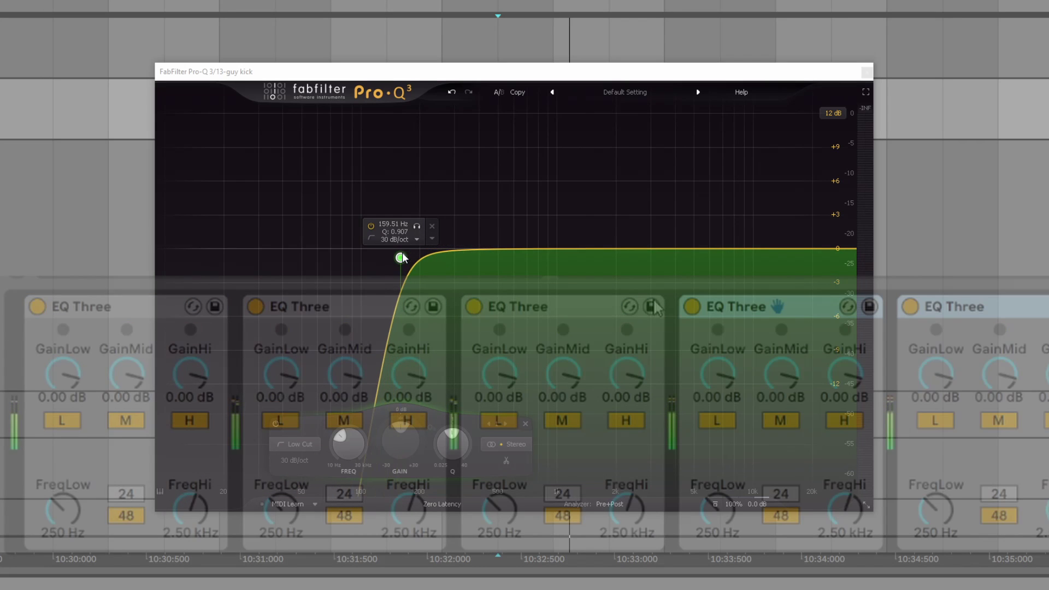
{"action": "scroll", "coordinate": [401, 257], "scroll_direction": "down", "scroll_amount": 2}
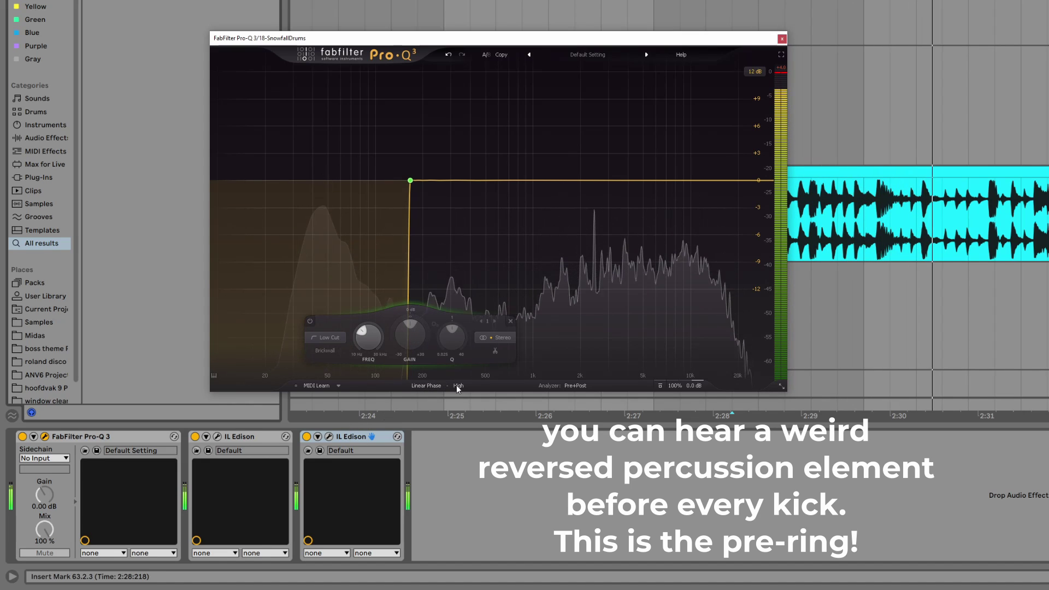
Set the drum Pro-Q's linear phase quality to Medium and bring up the third IL Edison window
{"action": "left_click", "coordinate": [459, 386]}
{"action": "left_click", "coordinate": [481, 409]}
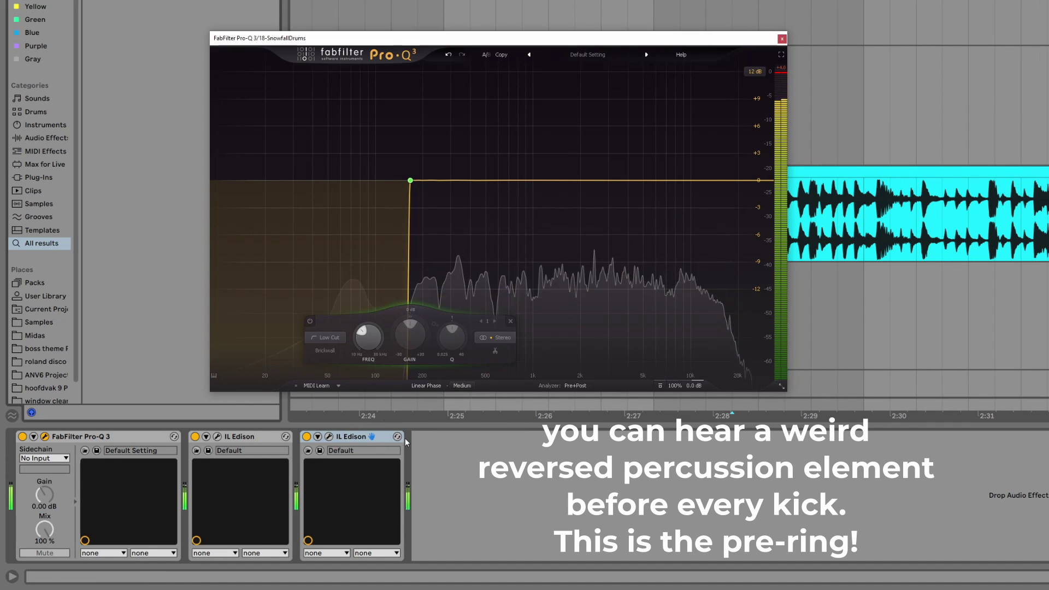
{"action": "left_click", "coordinate": [329, 436]}
{"action": "left_click_drag", "start_coordinate": [343, 410], "coordinate": [513, 177]}
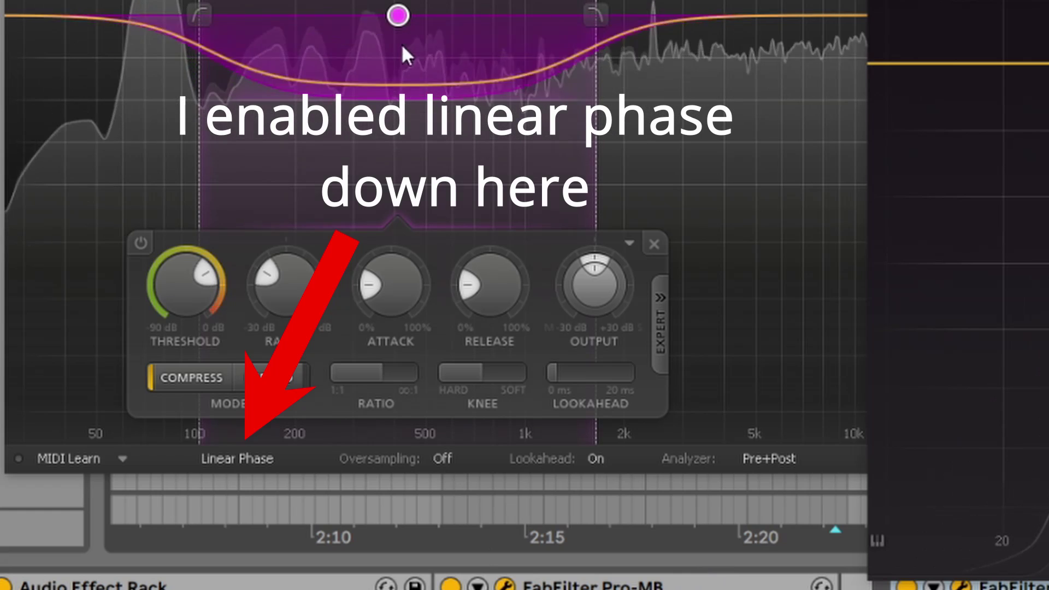
Sweep the Pro-MB band up to about 1.2 kHz, then add a second band near 475 Hz
{"action": "left_click_drag", "start_coordinate": [403, 42], "coordinate": [408, 0]}
{"action": "left_click", "coordinate": [713, 14]}
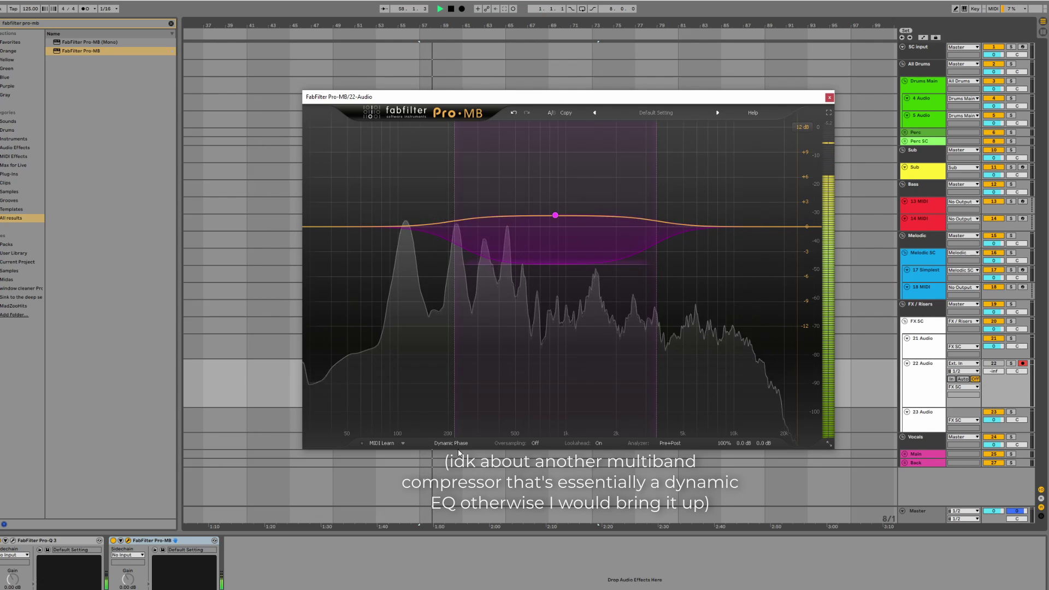
Show Pro-MB's phase mode list of linear, dynamic and minimum phase options
{"action": "left_click", "coordinate": [461, 445]}
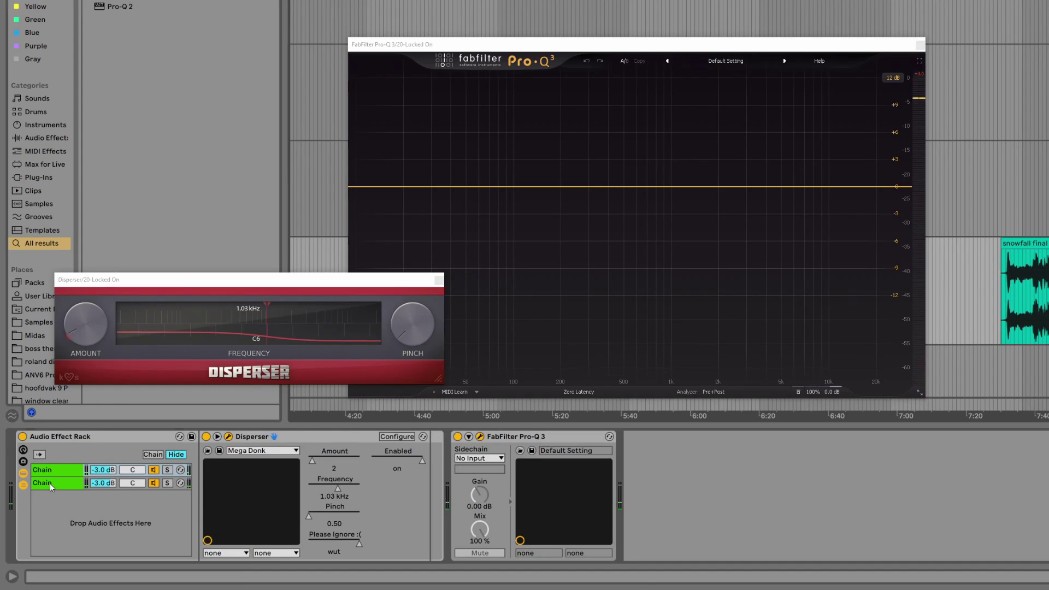
Deselect the rack chain and play the track through the Mega Donk Disperser and Pro-Q
{"action": "left_click", "coordinate": [52, 486]}
{"action": "key", "text": "space"}
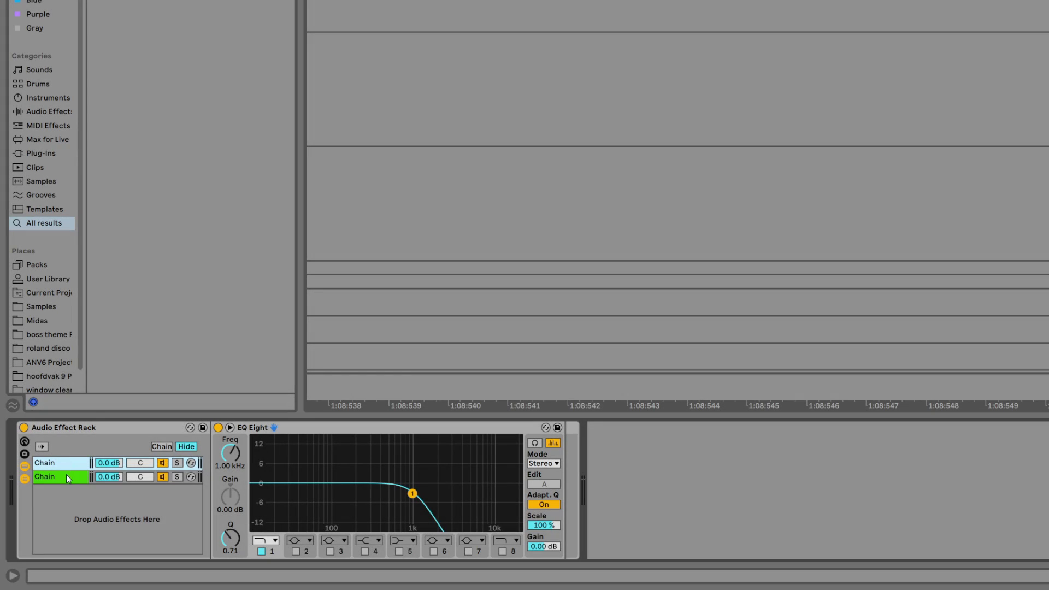
Switch on the Audio Effect Rack and show both 1 kHz chains' EQ Eights together
{"action": "left_click", "coordinate": [66, 476]}
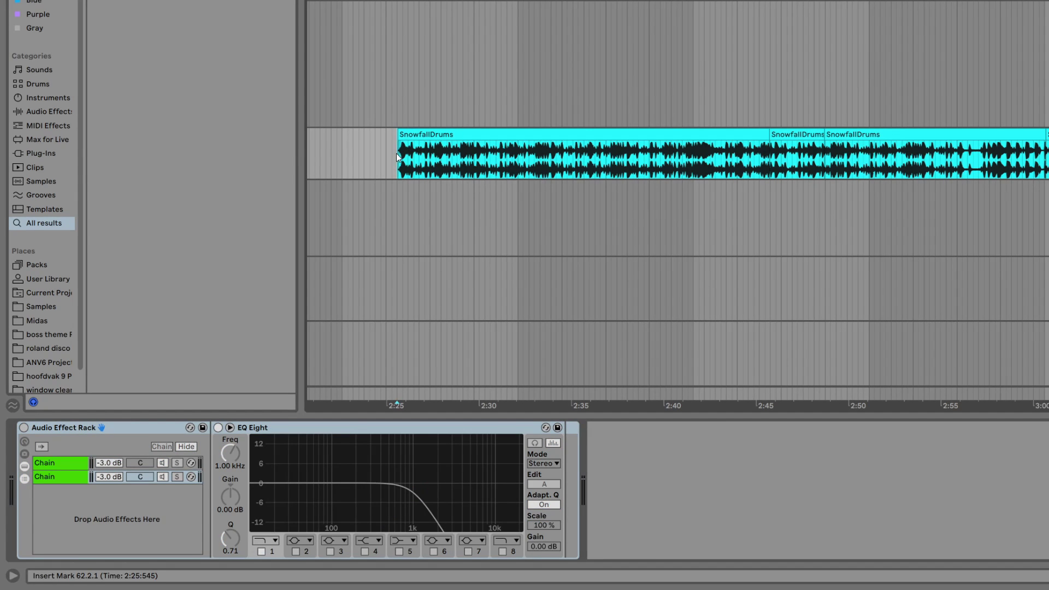
{"action": "left_click", "coordinate": [24, 428]}
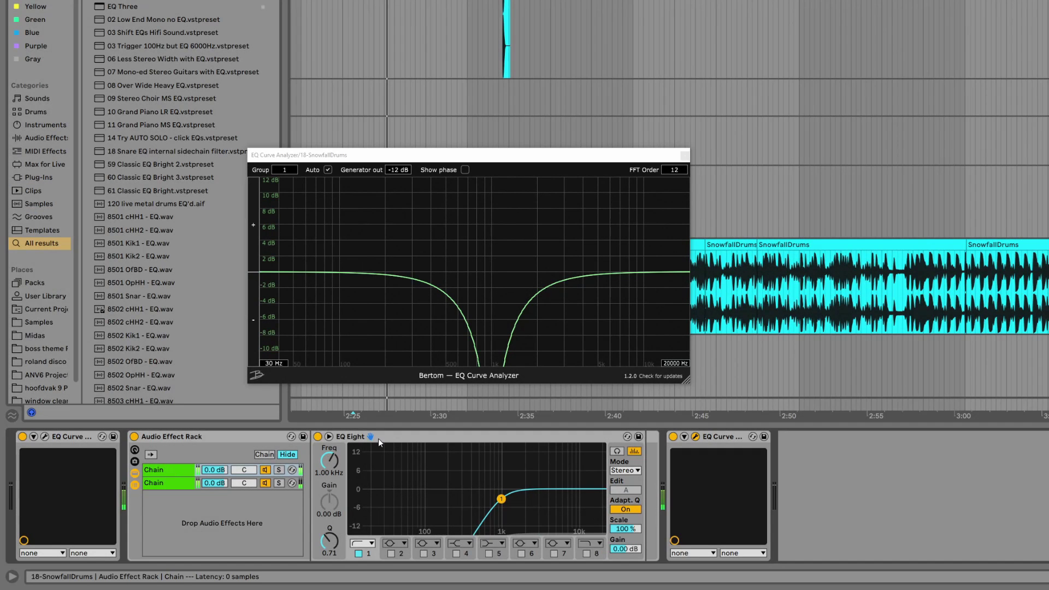
{"action": "left_click", "coordinate": [192, 483]}
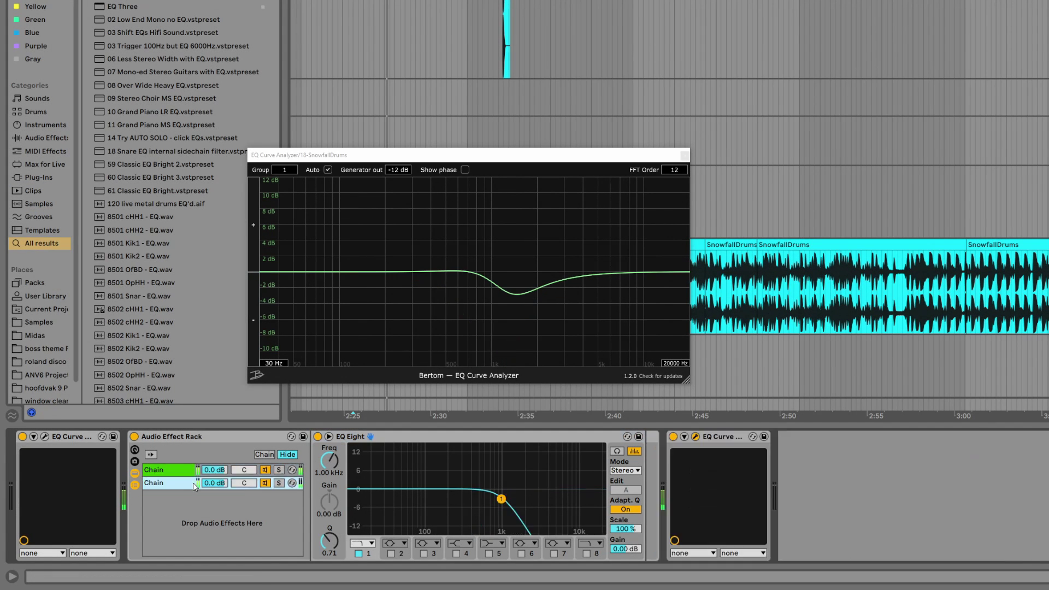
{"action": "key", "text": "ctrl+a"}
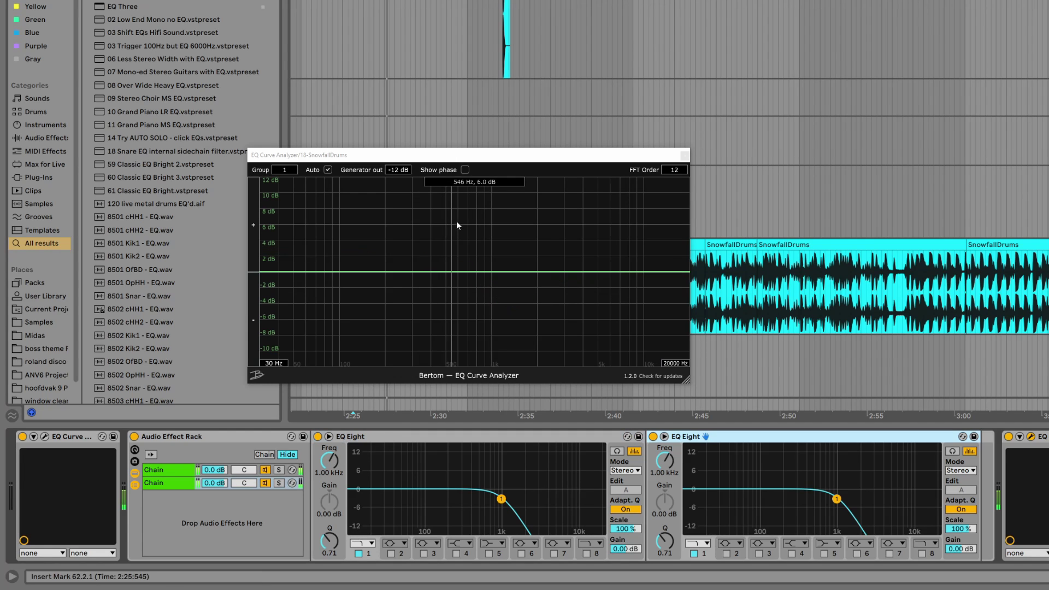
Enable the analyzer's phase display and step between the high-pass and low-pass chains
{"action": "left_click", "coordinate": [464, 170]}
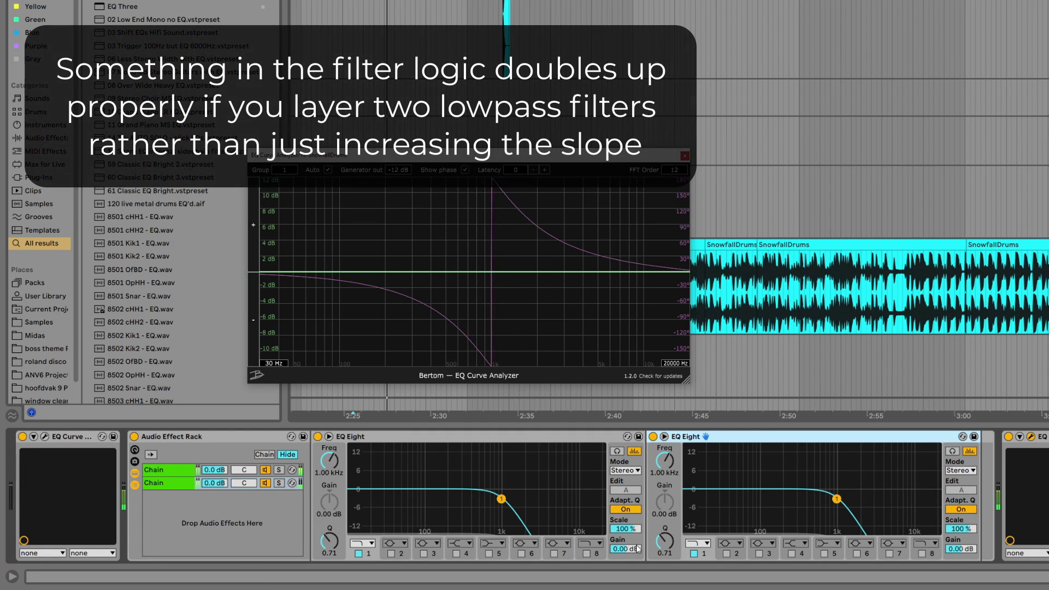
{"action": "left_click", "coordinate": [181, 484]}
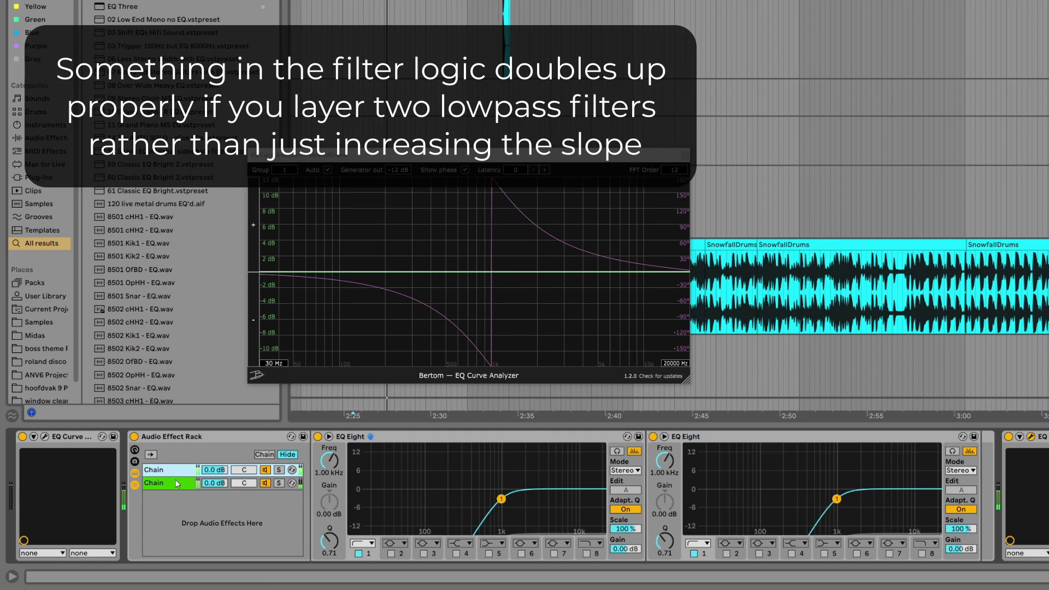
{"action": "key", "text": "Up"}
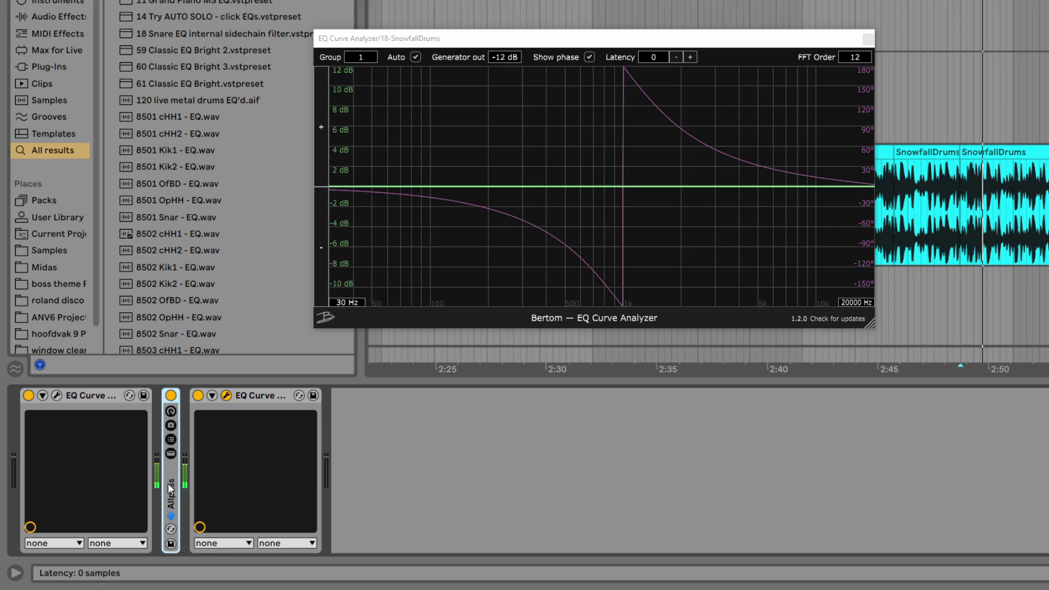
Fold the Allpass device and duplicate it into a stacked chain of about nine Allpass devices
{"action": "double_click", "coordinate": [169, 483]}
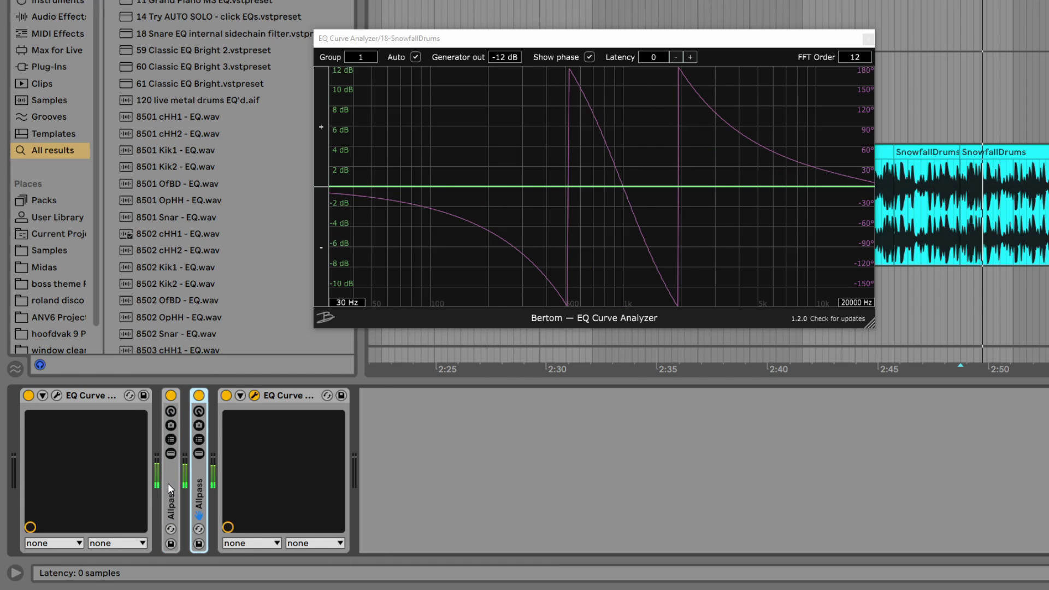
{"action": "key", "text": "ctrl+d"}
{"action": "key", "text": "ctrl+d"}
{"action": "key", "text": "ctrl+d"}
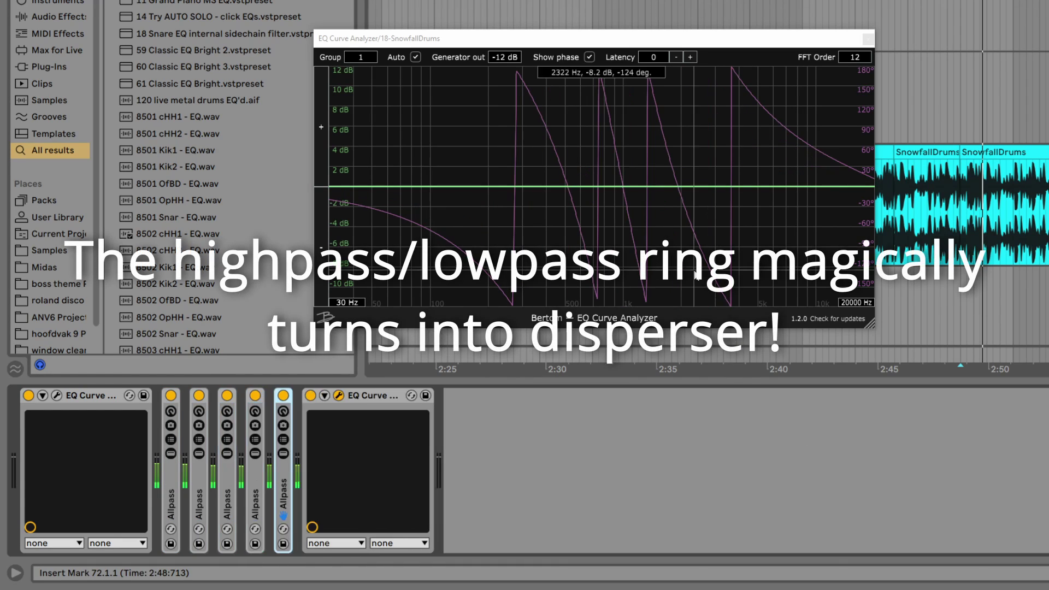
{"action": "key", "text": "ctrl+d"}
{"action": "key", "text": "ctrl+d"}
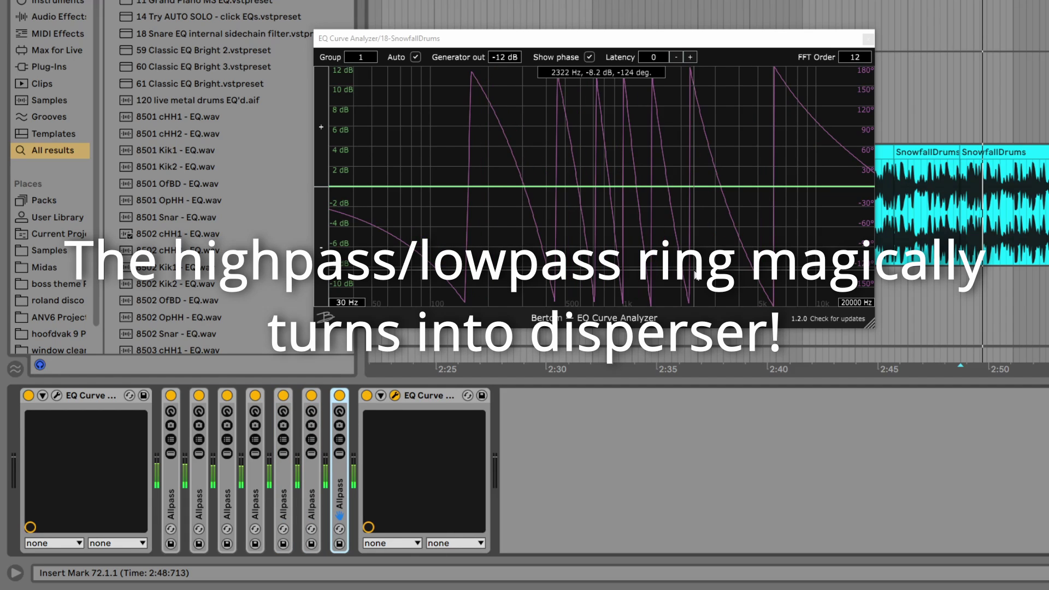
{"action": "key", "text": "ctrl+d"}
{"action": "key", "text": "ctrl+d"}
{"action": "key", "text": "minus"}
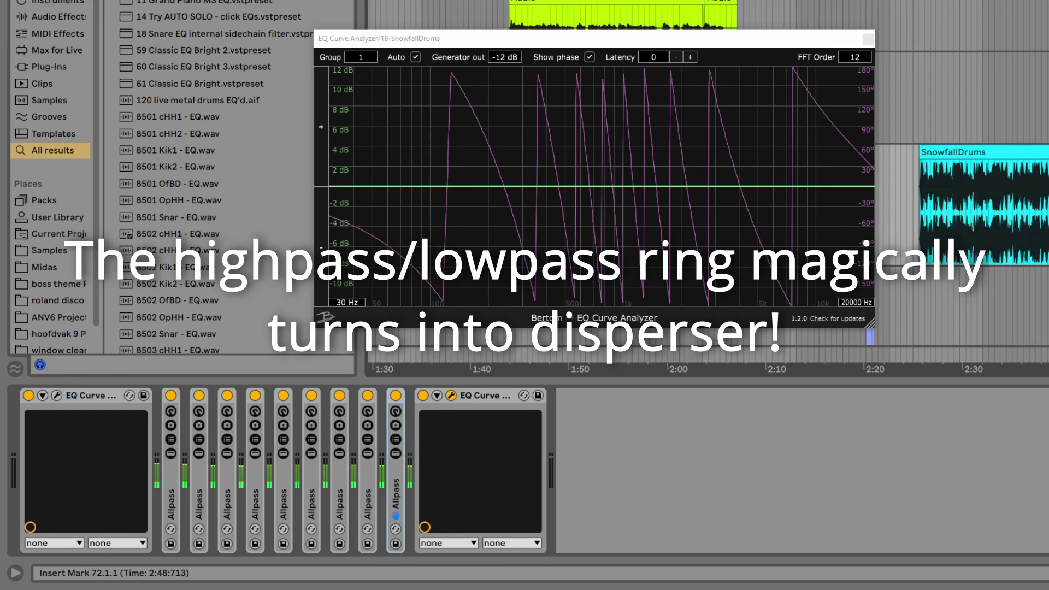
Scroll the view left toward the EQ on the SnowfallDrums track
{"action": "scroll", "coordinate": [967, 218], "scroll_direction": "left", "scroll_amount": 3}
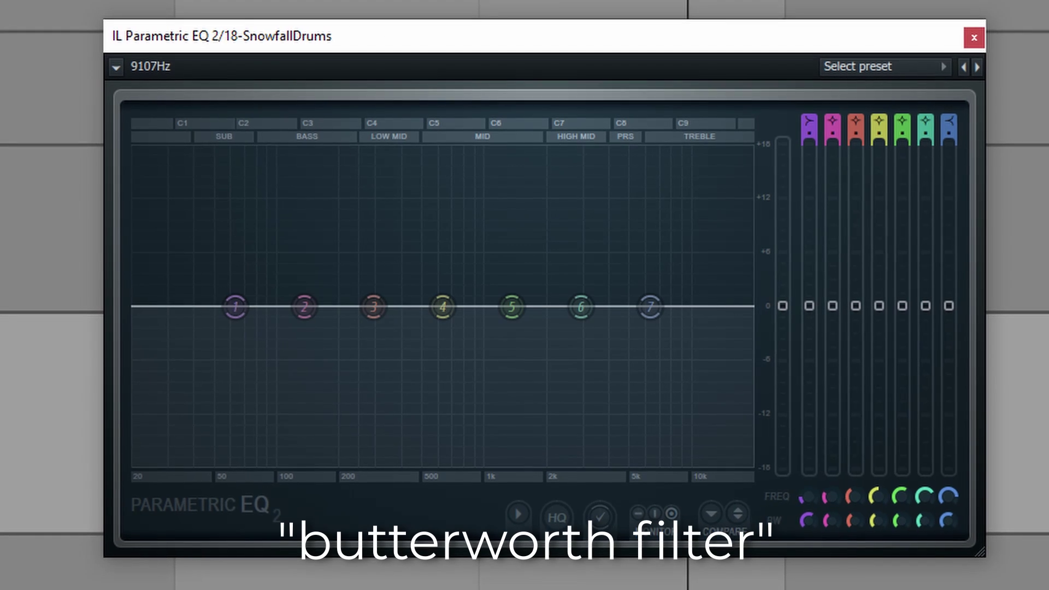